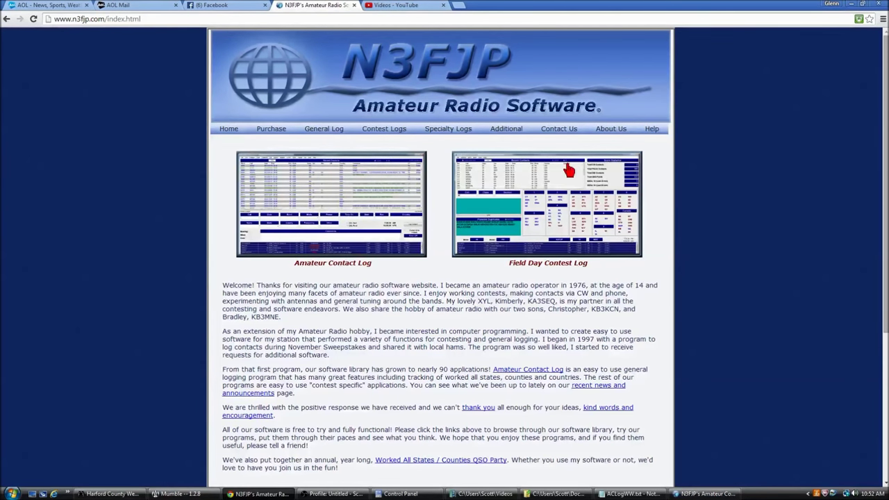
Step: Open the Amateur Contact Log product page from n3fjp.com's General Log menu
mouse_move(648, 133)
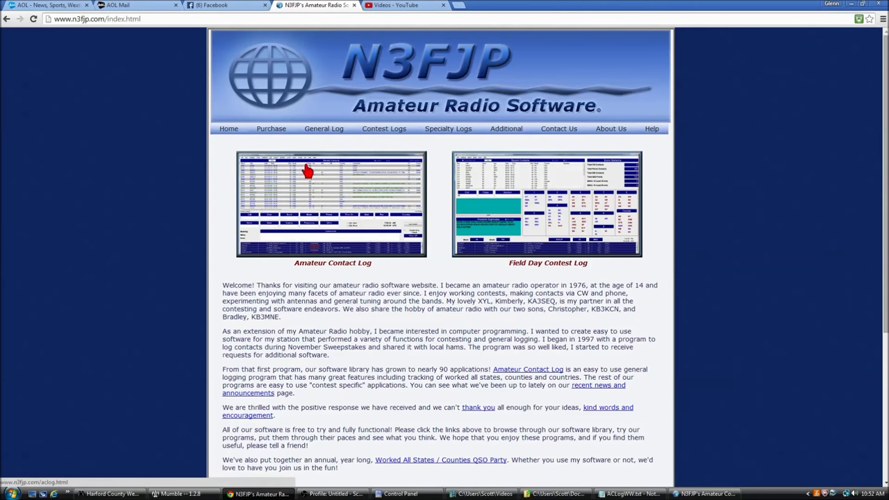
mouse_move(313, 136)
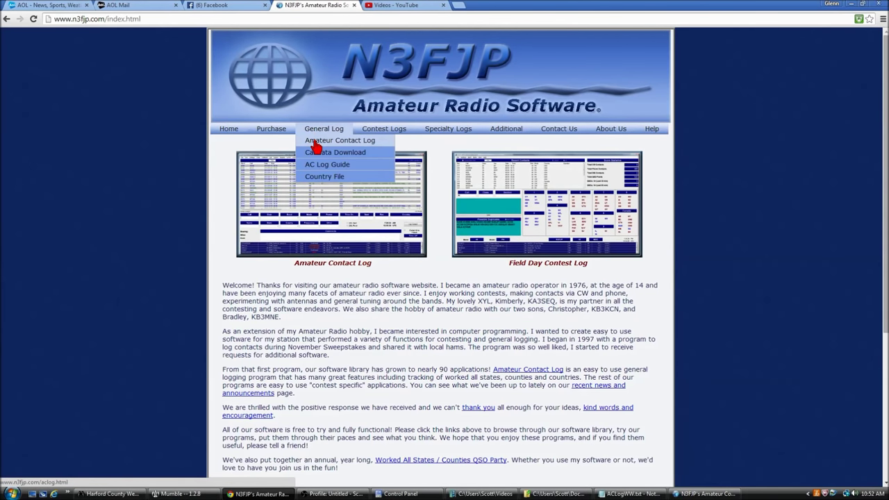
click(314, 142)
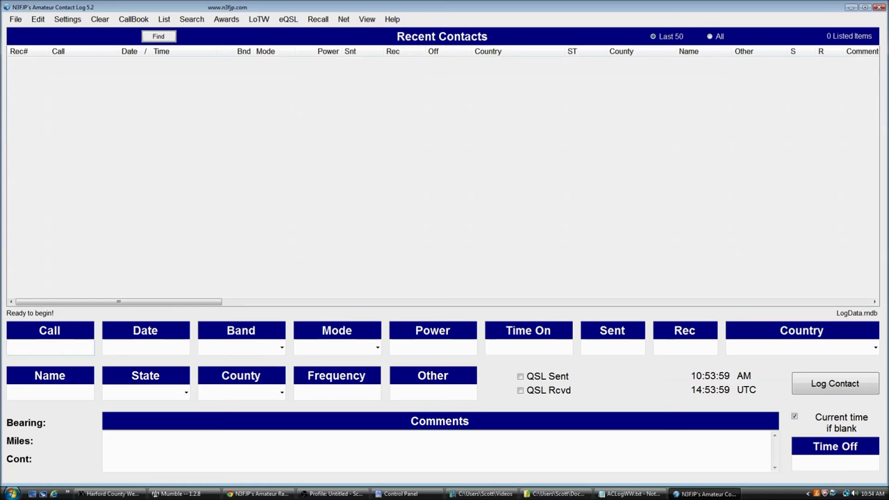
Step: Log the first contact's call sign on 20 m SSB at 100 W with 59/59 reports
text(KB3MN)
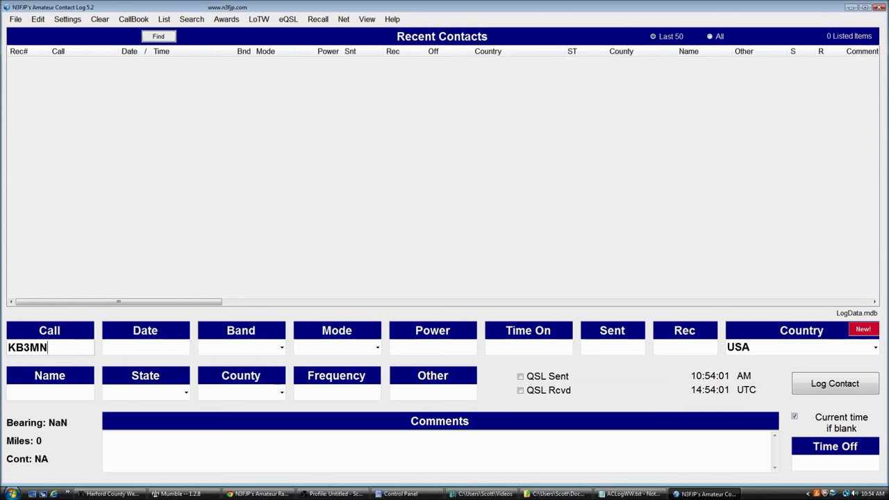
text(E)
key(Tab)
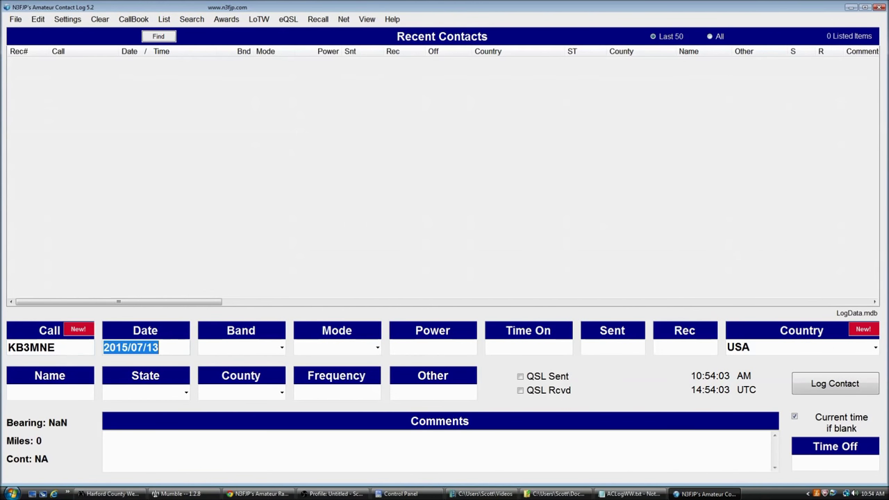
key(Tab)
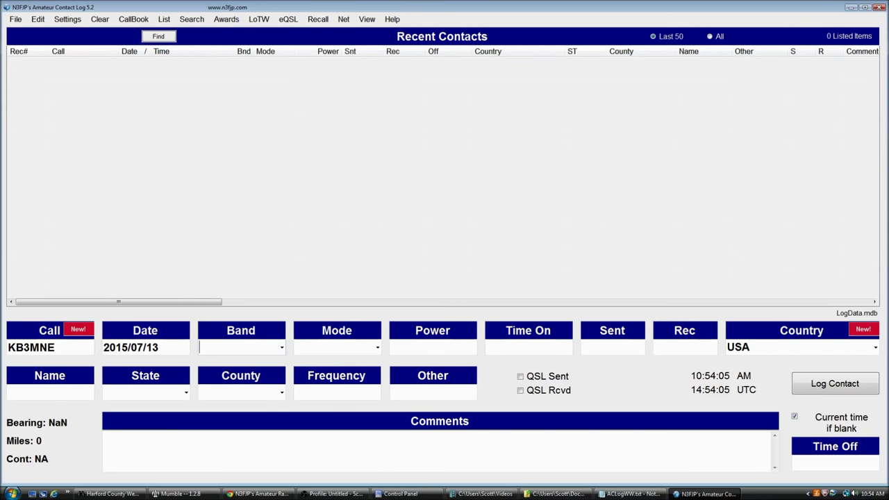
text(20)
text(SSB)
key(Tab)
text(10)
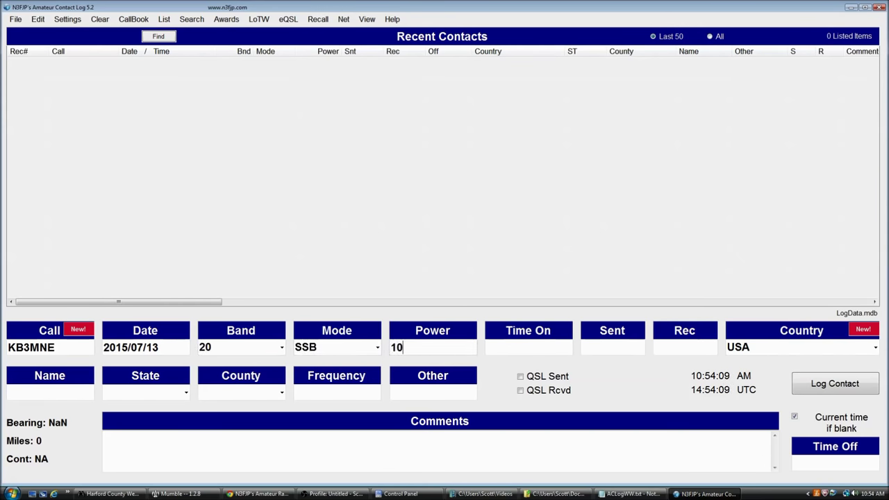
text(0)
key(Tab)
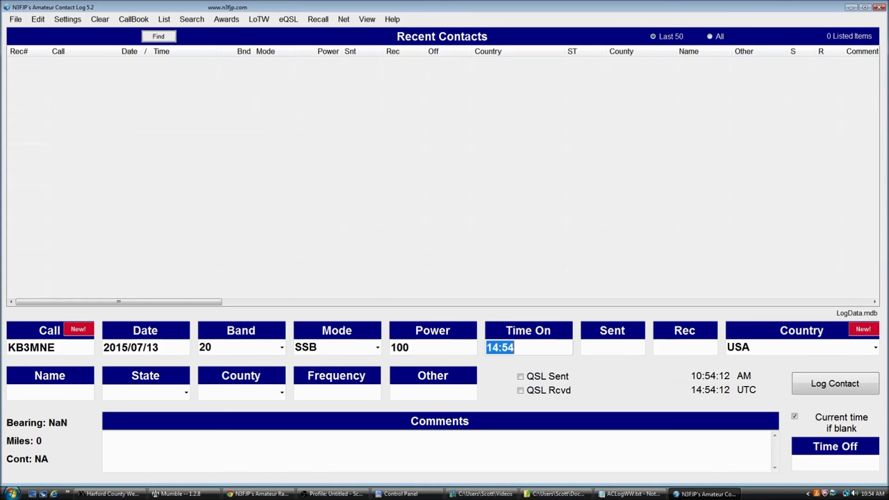
key(Tab)
key(Tab)
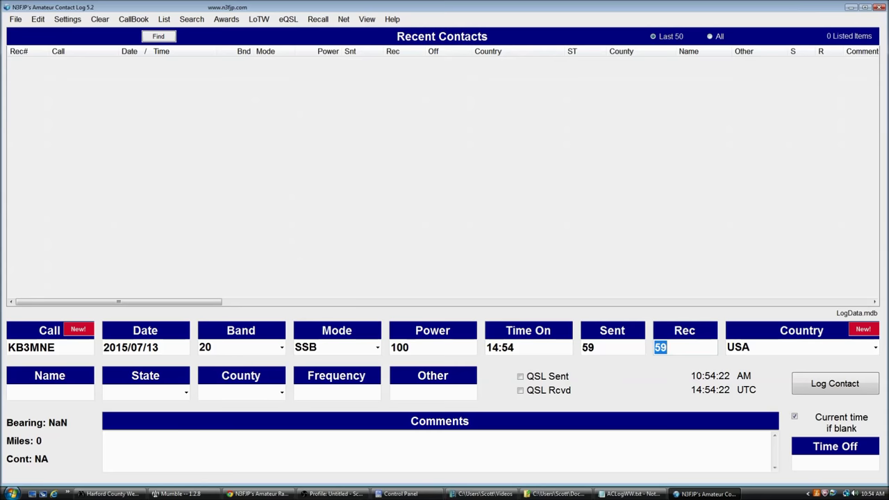
key(Return)
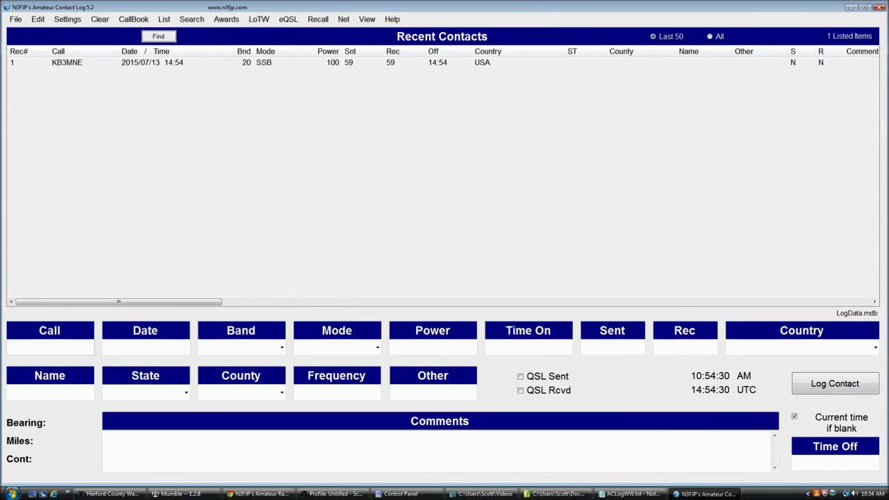
Step: Log the next call sign on 10 m, keeping SSB, 100 W and 59/59 reports
text(KB3KCN)
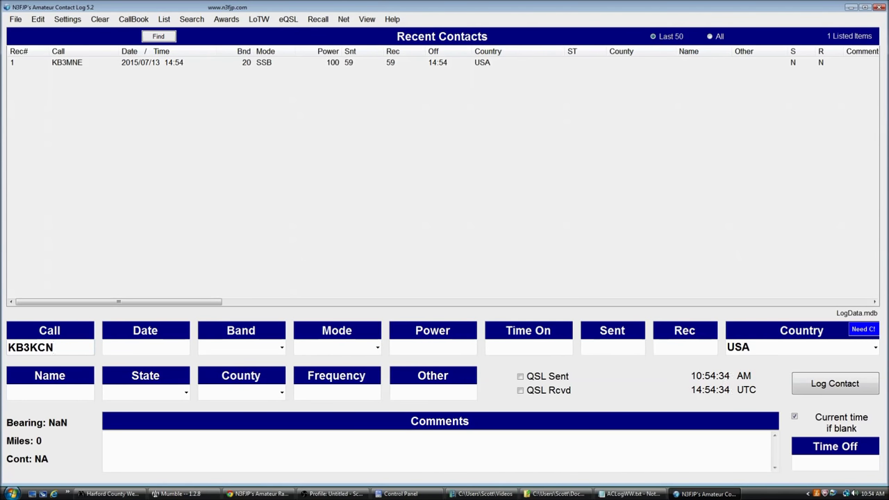
key(Tab)
key(Tab)
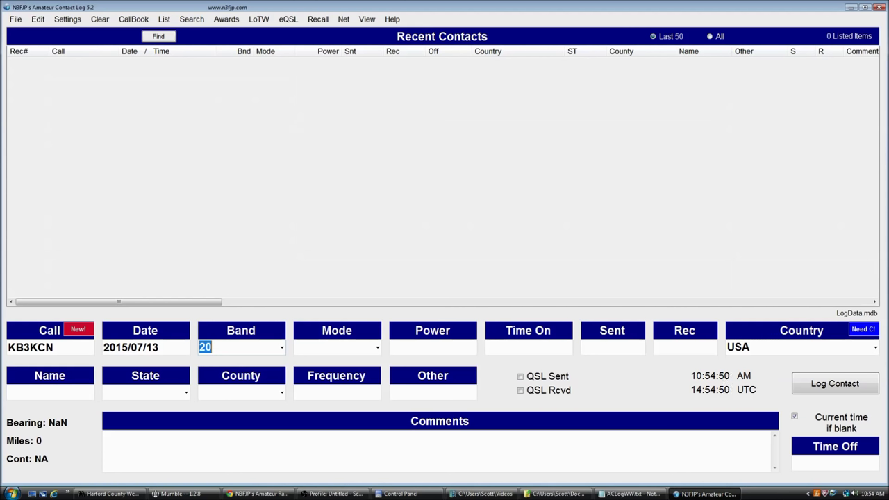
text(10)
key(Tab)
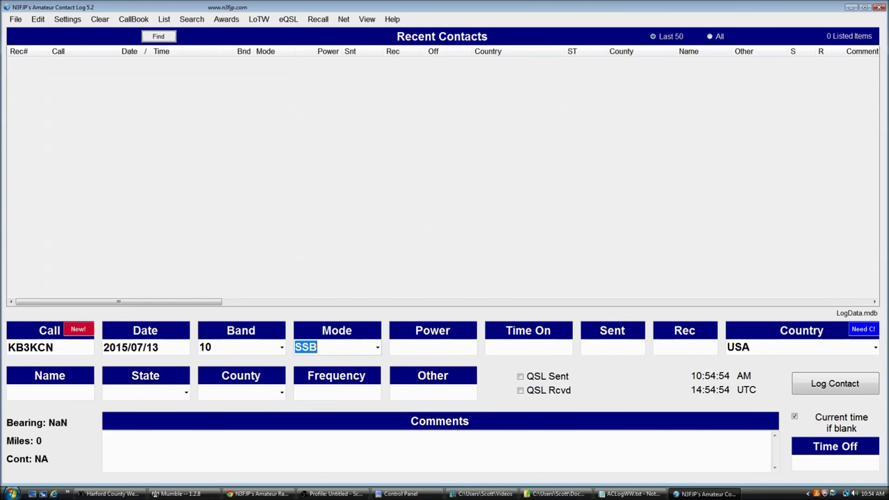
key(Tab)
key(Tab)
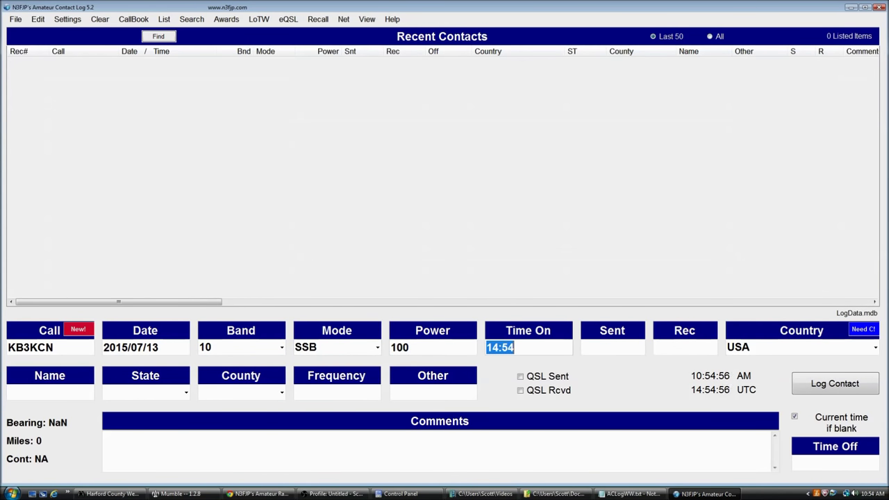
key(Tab)
key(Tab)
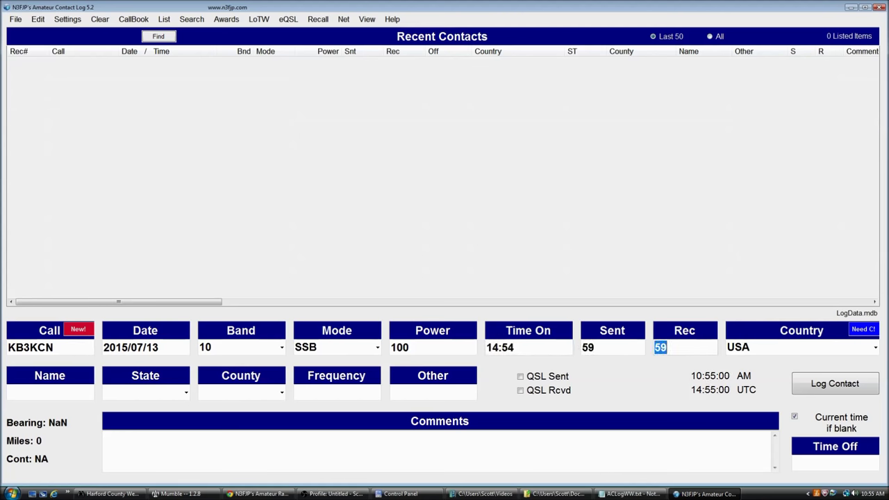
key(Return)
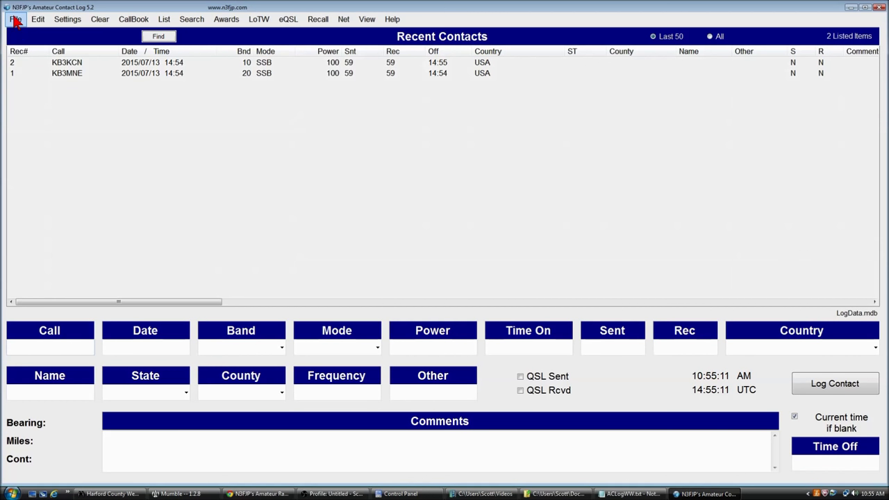
Step: Enable Fill Fields When Tabbing from Call, then log a third call auto-filled as 10 m SSB, 100 W
click(75, 20)
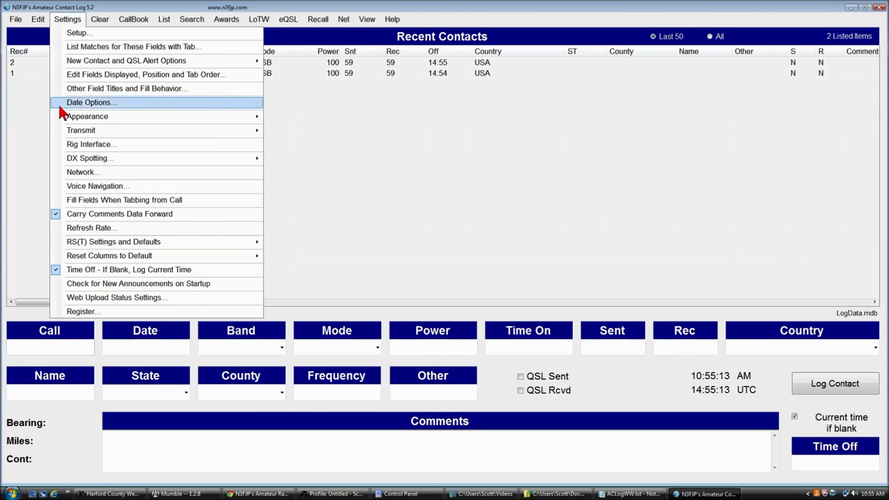
click(80, 200)
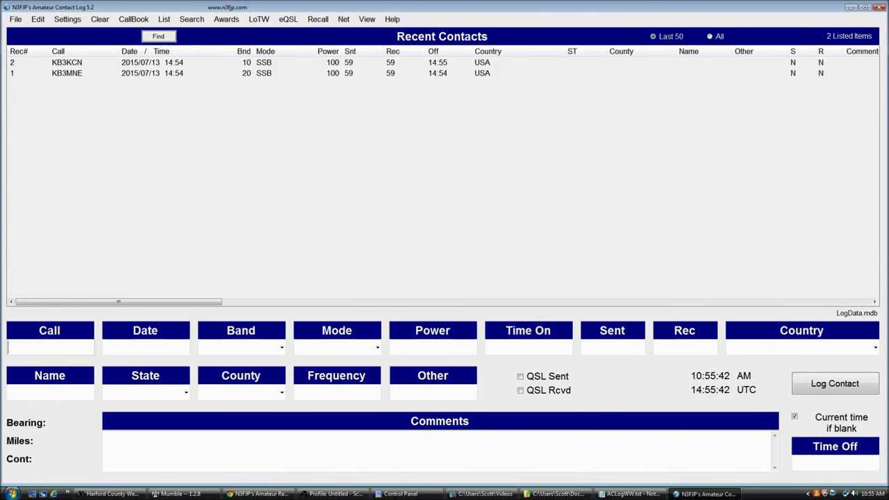
text(W3)
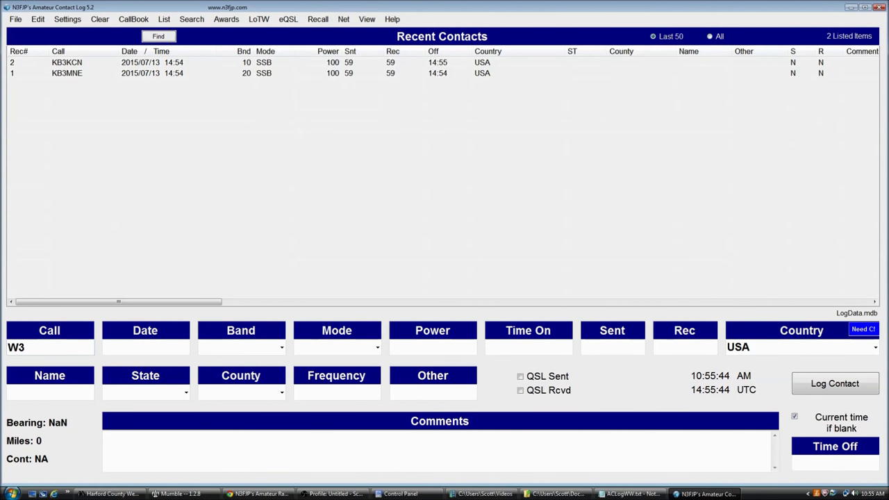
text(JX)
key(Tab)
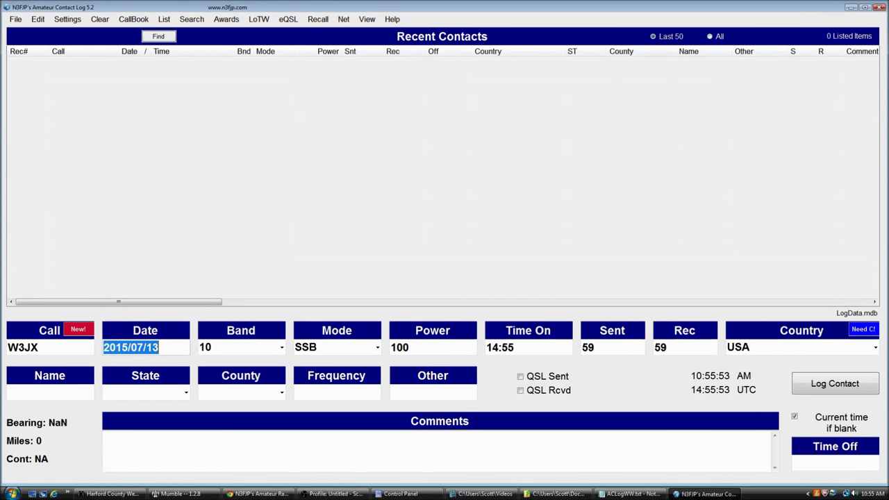
key(Return)
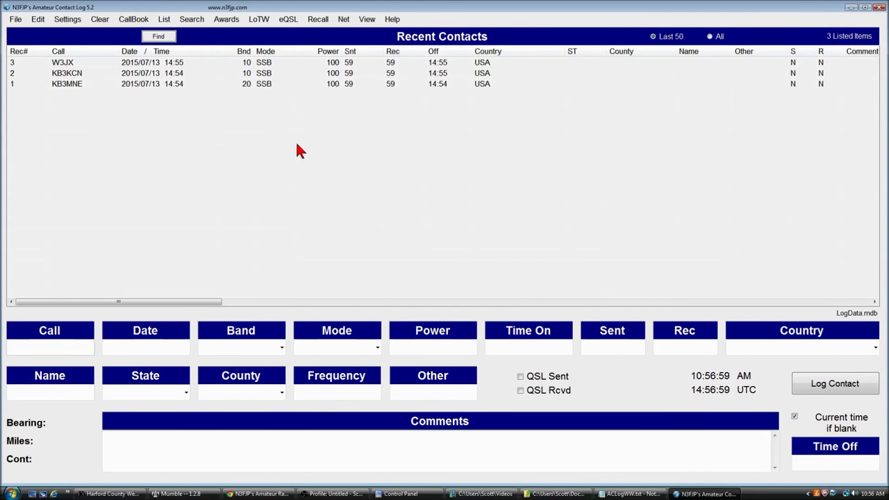
Step: Import IARU-HF.adi from the N3FJP Software ARRL-IARU-HF folder via File > Import ADIF
click(16, 20)
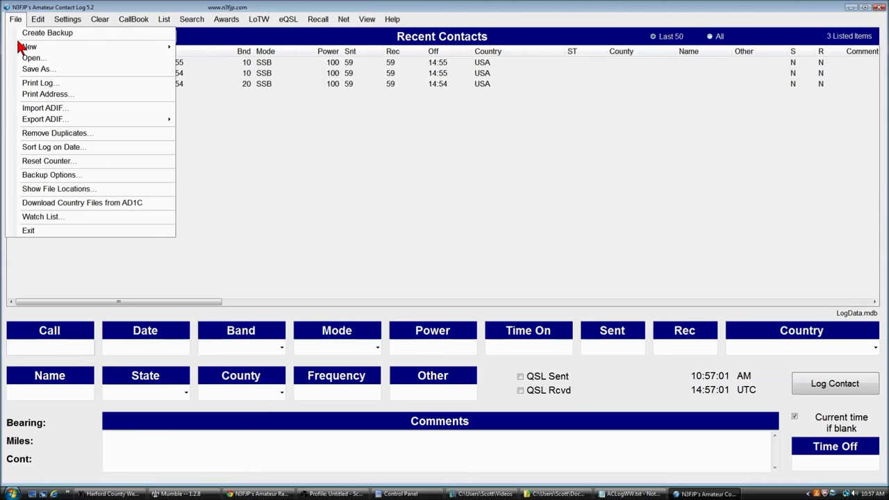
click(31, 107)
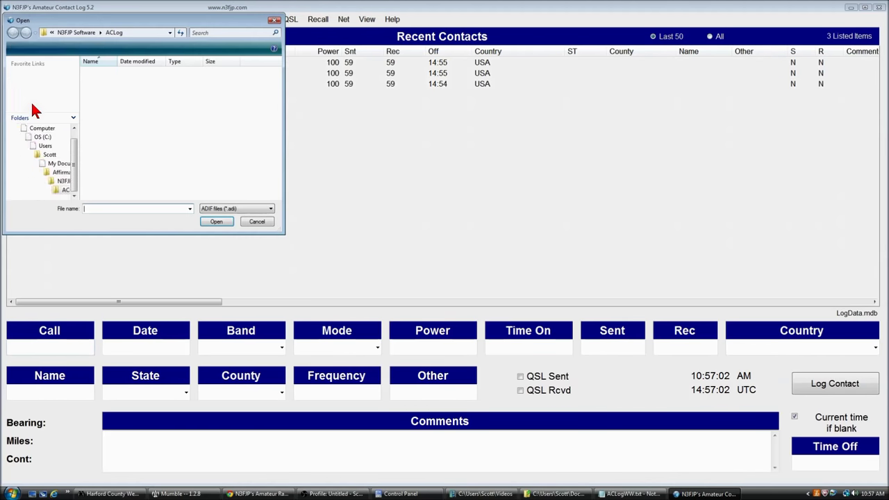
click(99, 32)
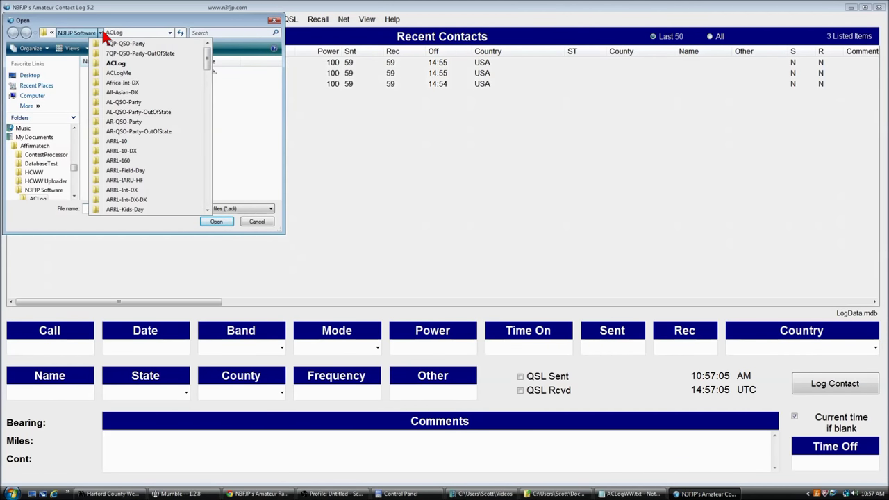
drag(207, 62, 207, 75)
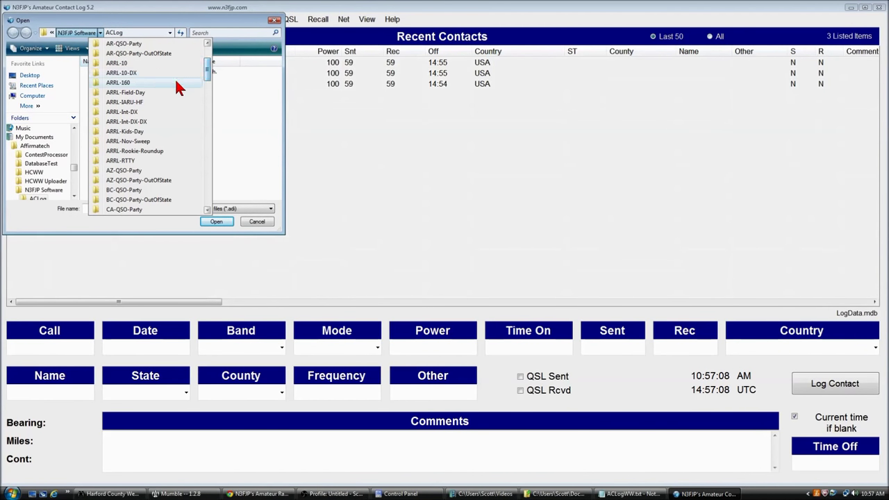
click(157, 98)
double_click(109, 78)
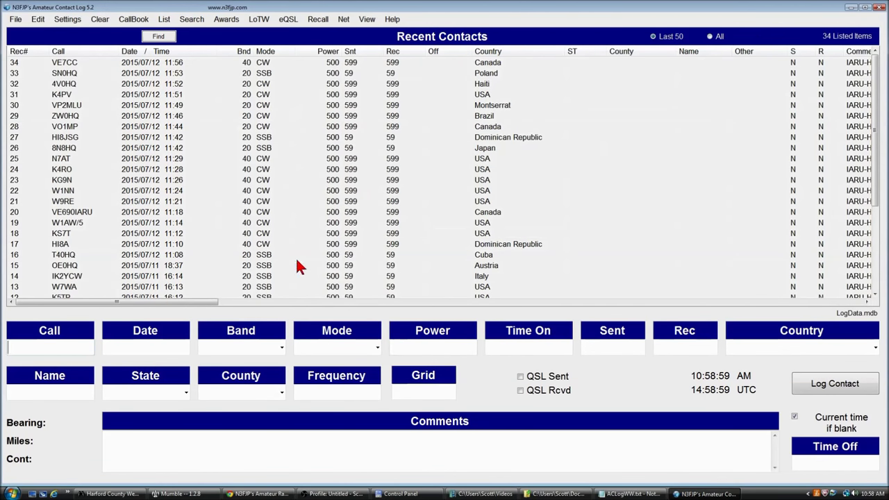
Step: Open the Settings menu to reach the field title options
click(67, 22)
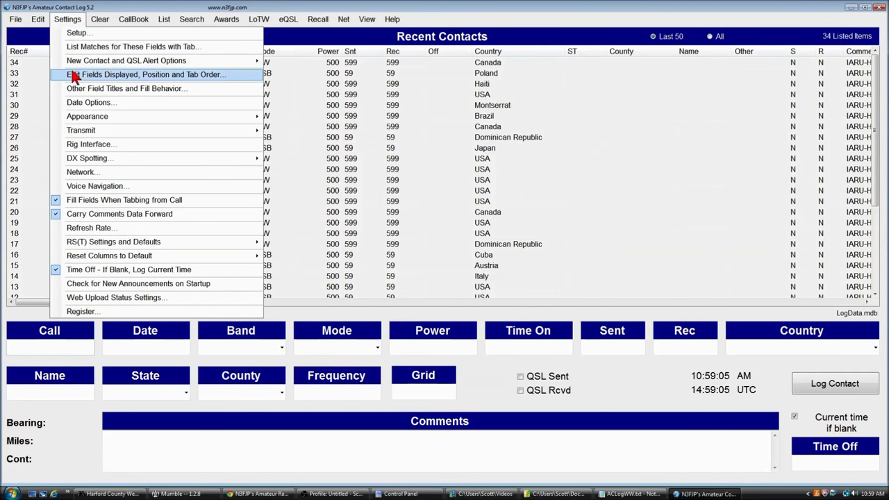
Step: Give the main contact list a serif font, green text and dark navy background
mouse_move(89, 118)
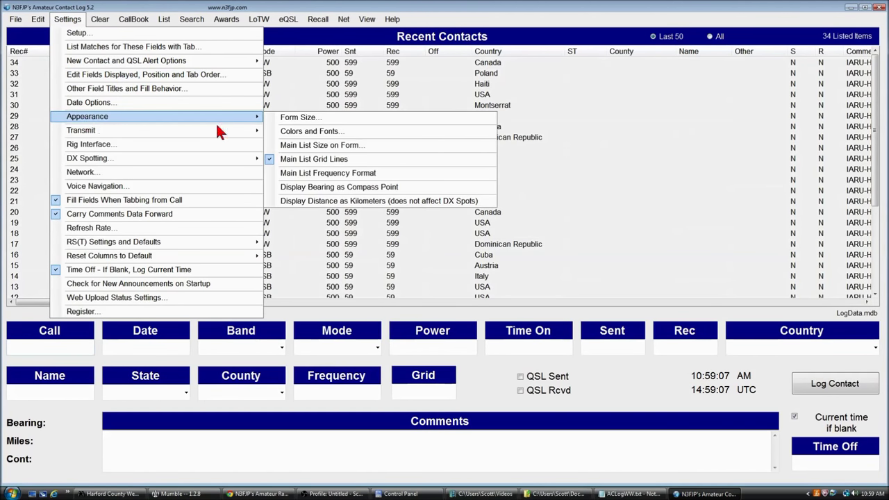
click(332, 134)
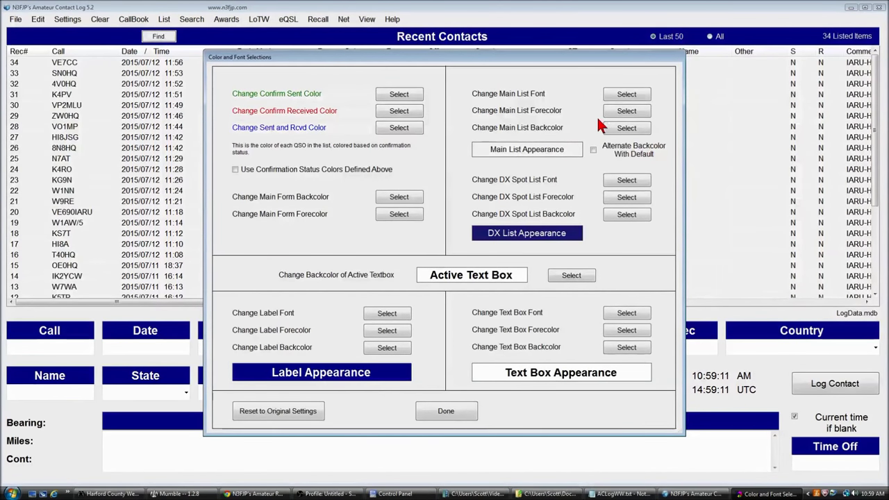
click(628, 100)
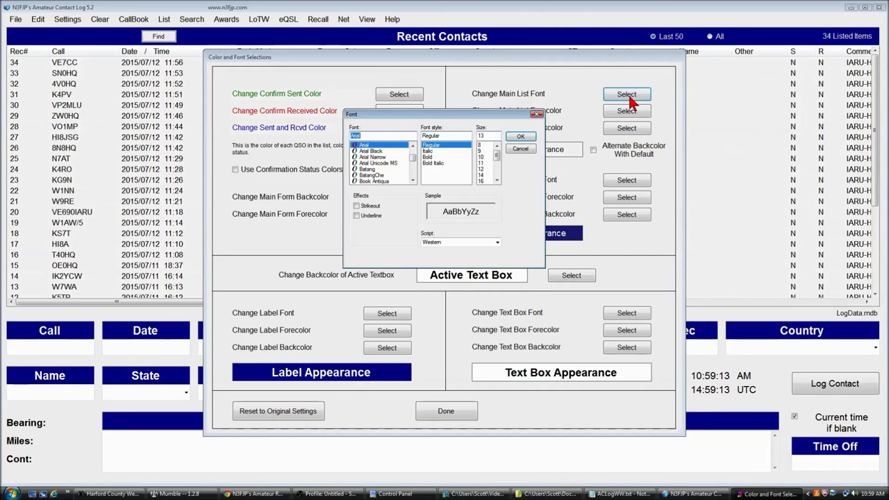
double_click(389, 170)
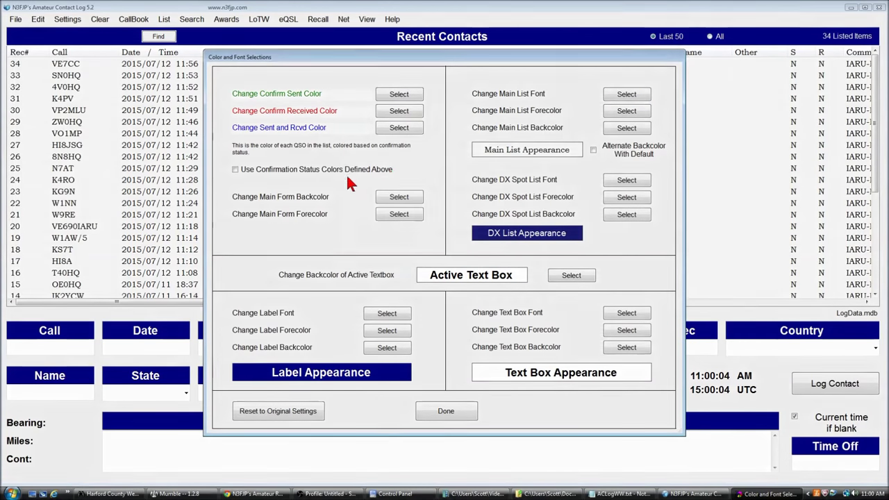
click(631, 113)
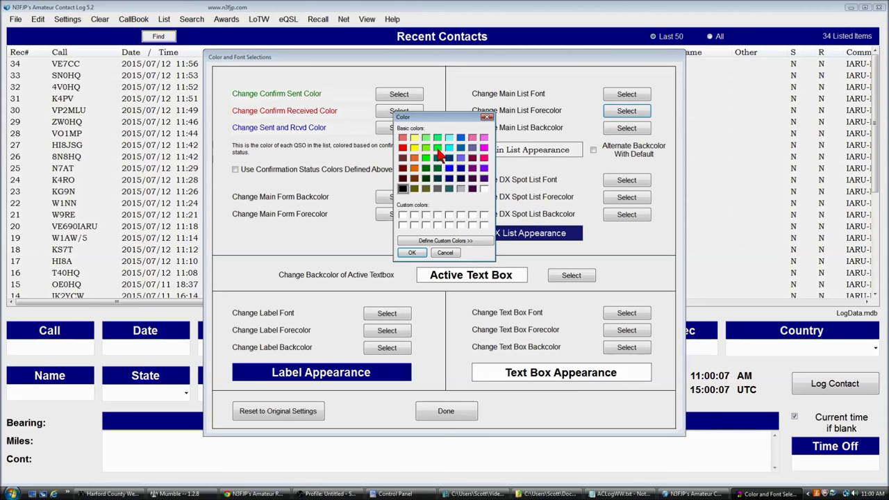
click(437, 148)
key(Return)
click(627, 129)
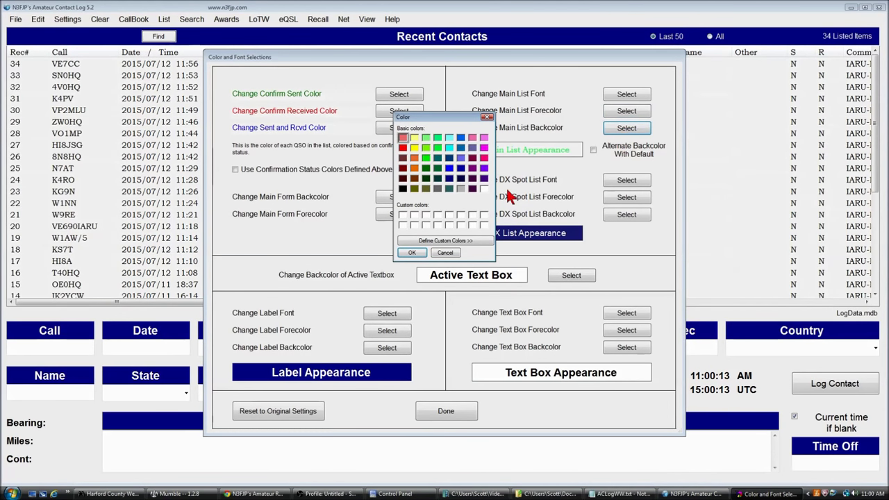
click(460, 179)
click(412, 252)
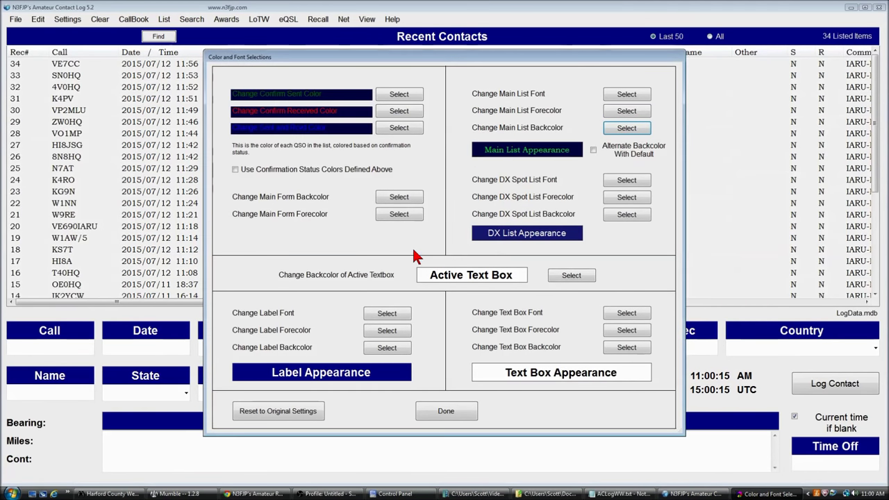
click(452, 415)
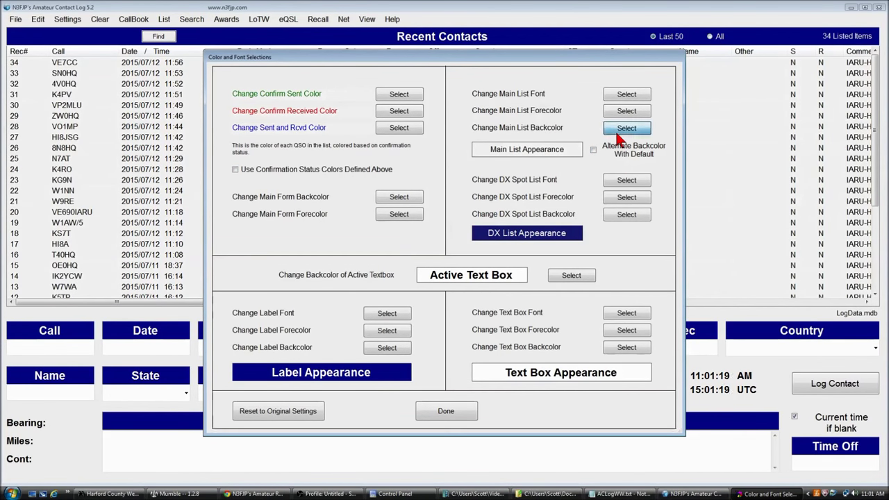
Step: Set the main list background to grey, alternating with default-colour rows
click(623, 129)
click(461, 189)
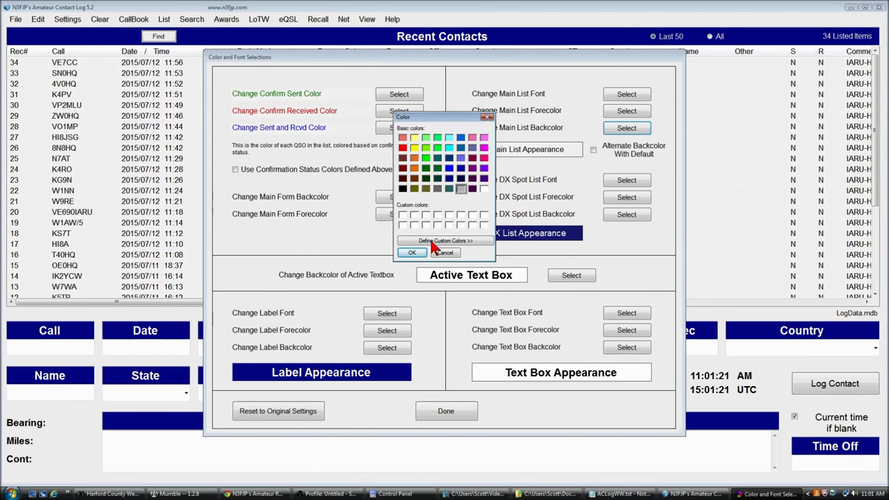
click(411, 253)
click(600, 148)
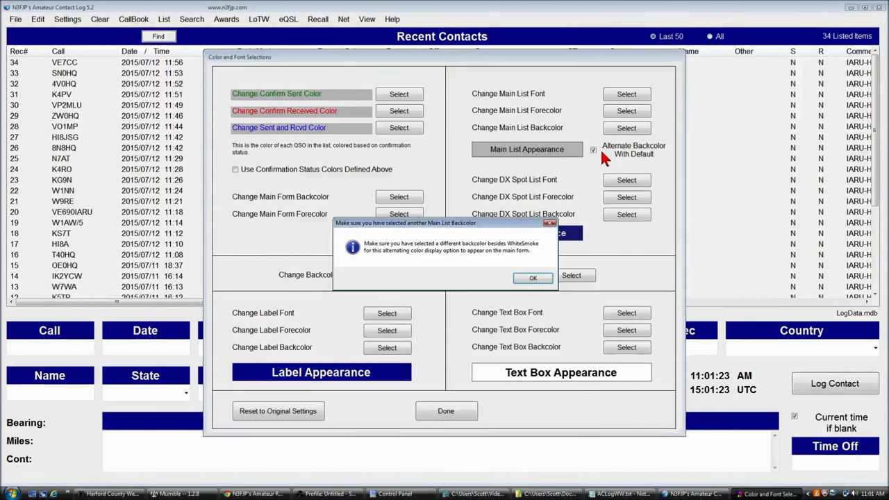
click(544, 280)
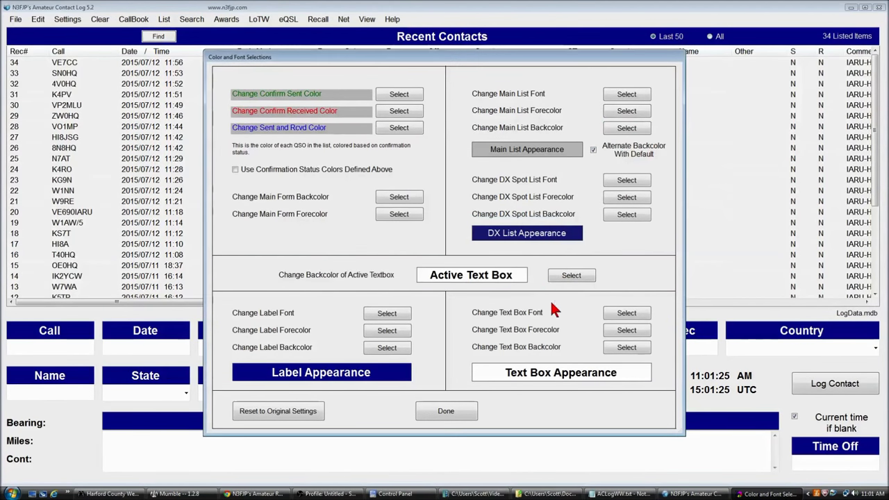
click(459, 411)
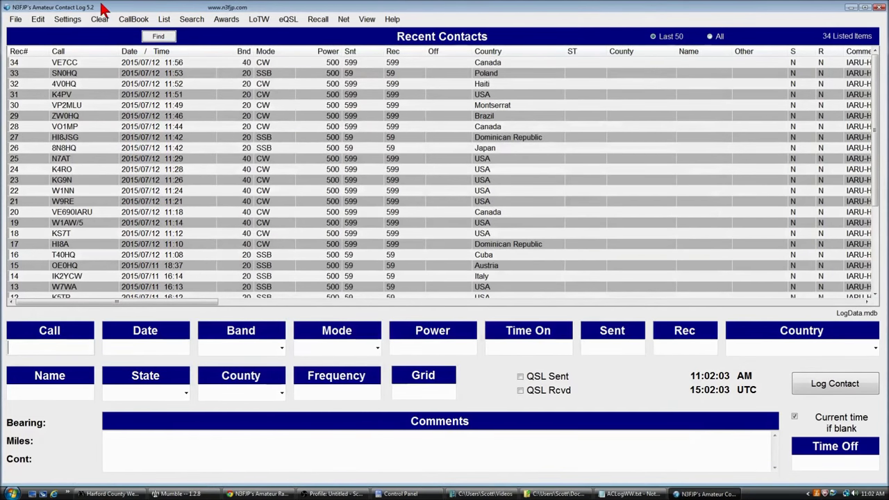
Step: Enable DX spotting from the dxspots.com cluster and narrow the log window
click(68, 19)
mouse_move(117, 161)
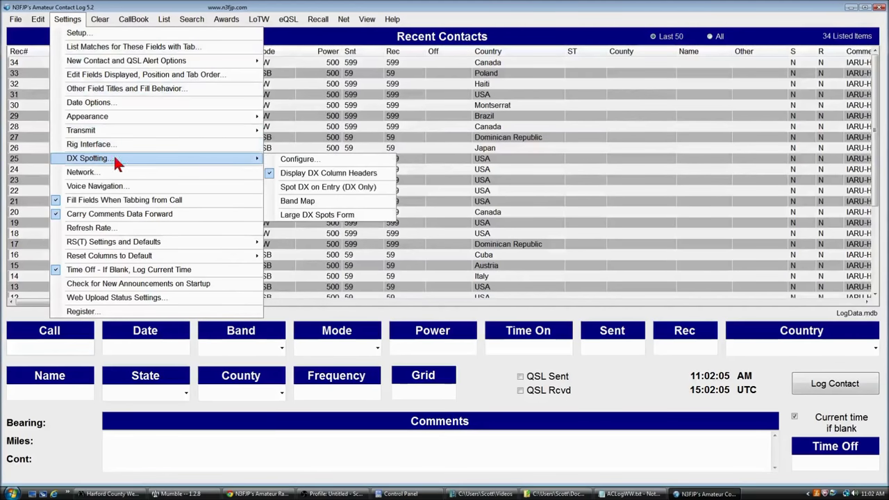
click(290, 161)
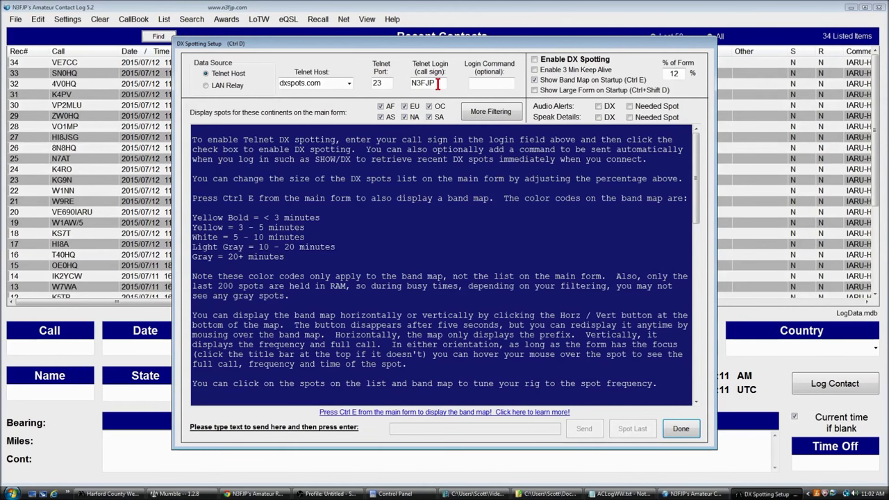
click(575, 60)
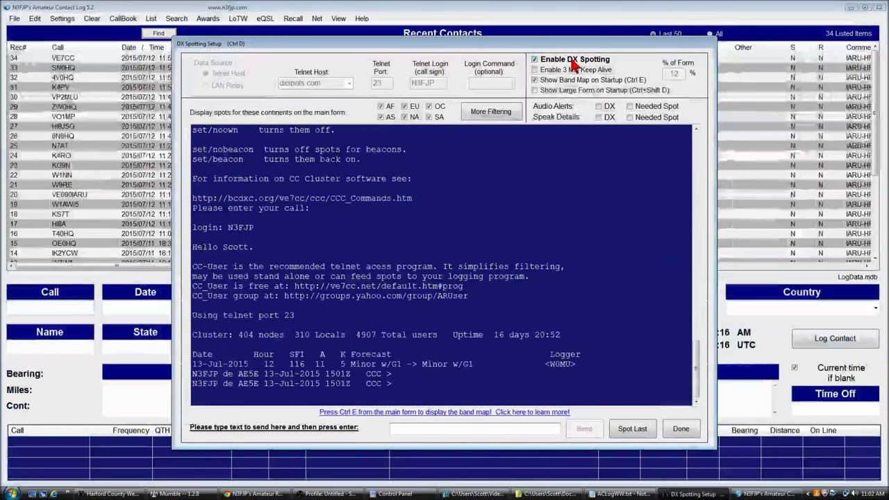
click(687, 427)
mouse_move(885, 204)
mouse_down()
mouse_move(792, 223)
mouse_move(800, 233)
mouse_up()
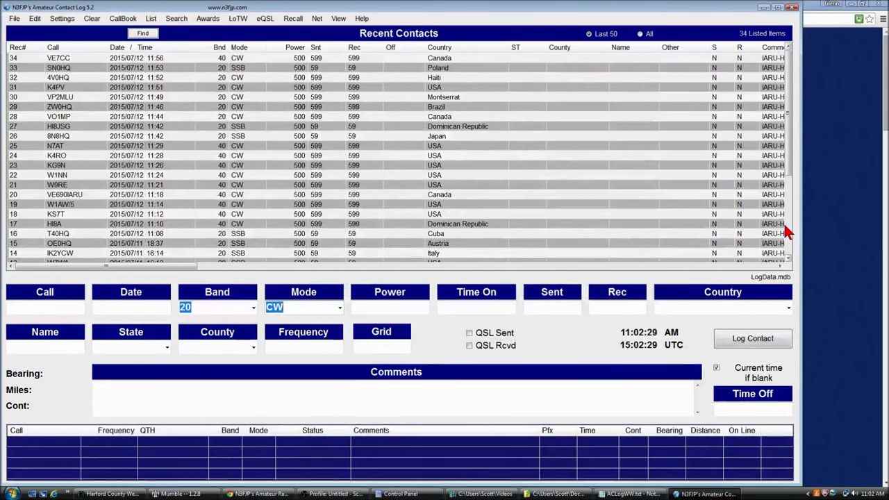
Step: Open the Band Map with Ctrl+E and enter band 20
key(ctrl+e)
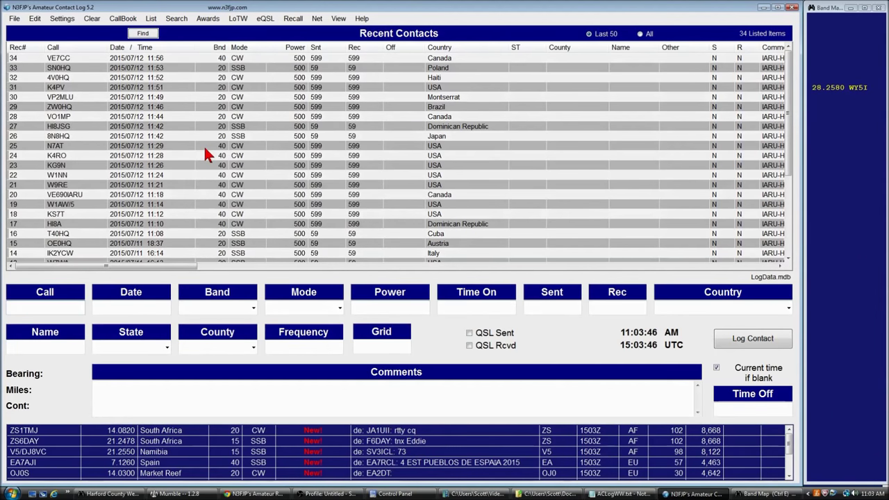
click(225, 307)
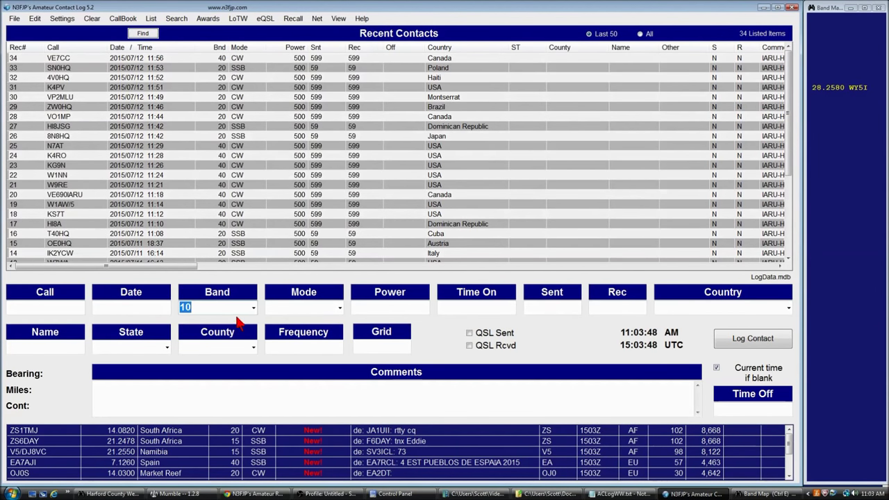
text(20)
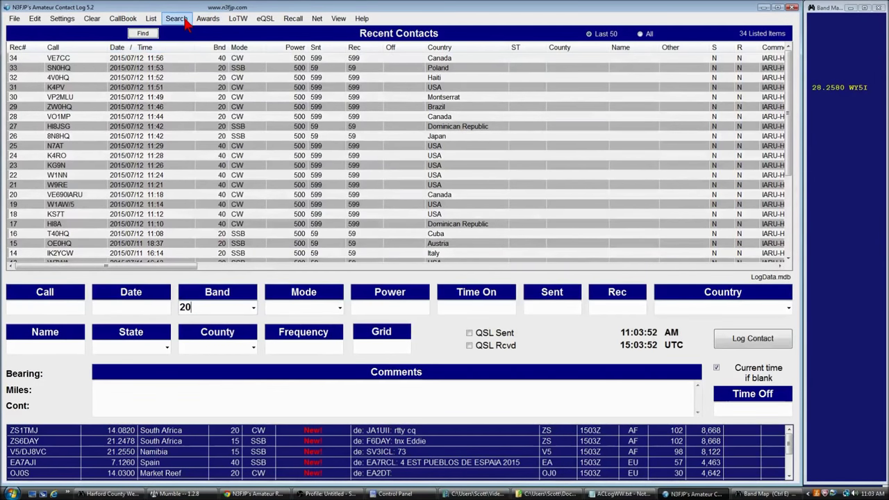
Step: Filter the recent contacts by band 20 and mode CW to list the five 20 m CW contacts
click(177, 15)
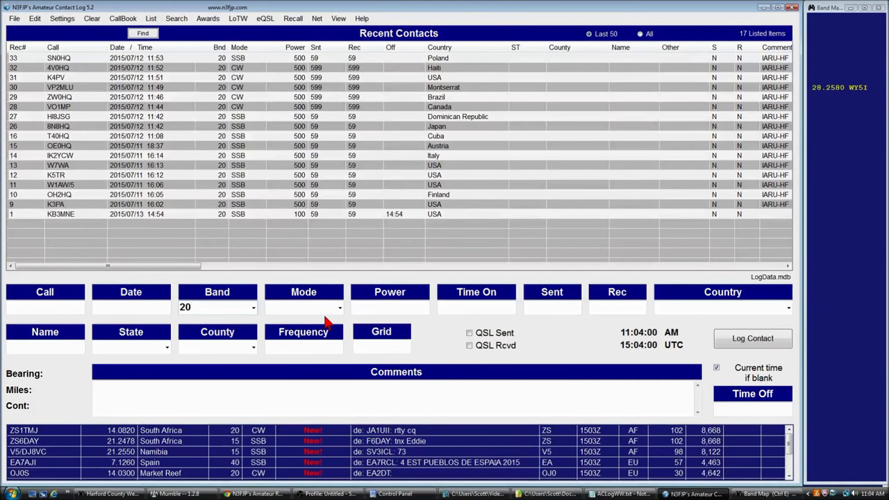
click(312, 311)
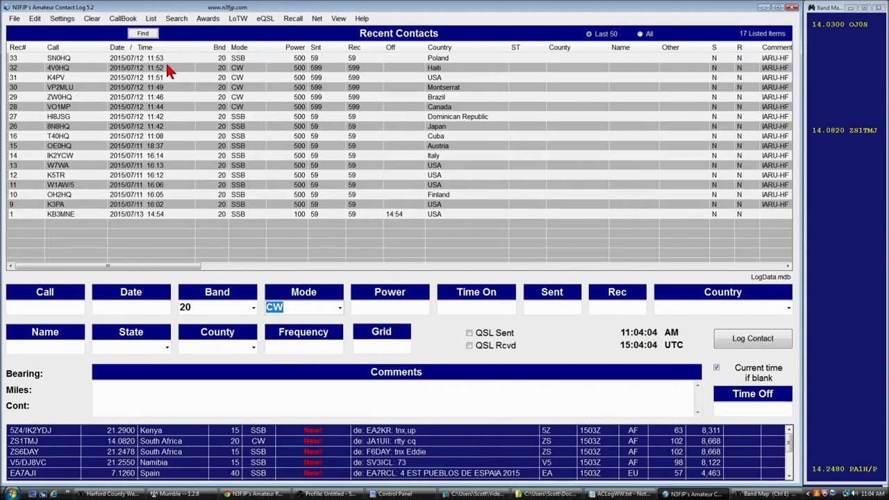
click(176, 19)
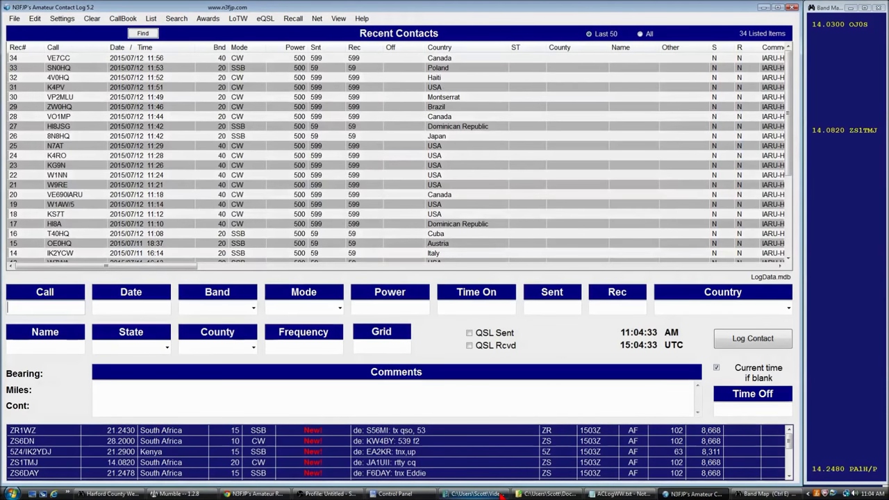
Step: Enter VK8U as the call to see the New! Australia flag, then view the Settings alert options
text(V)
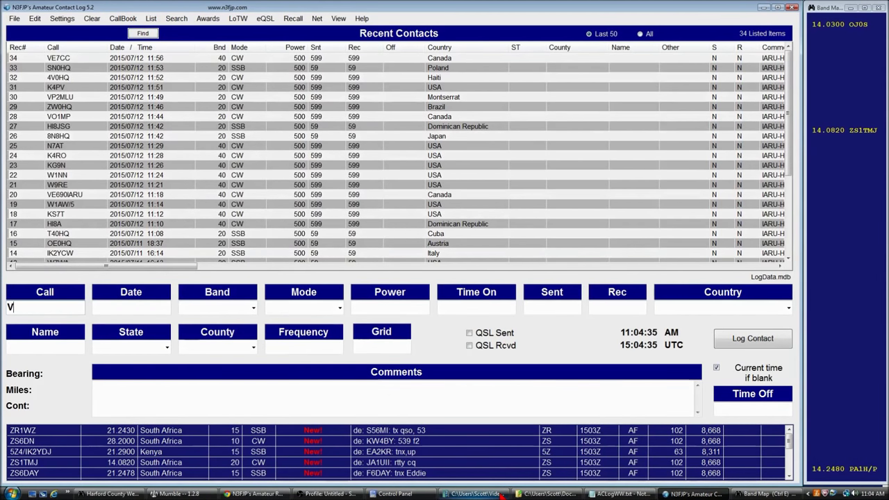
text(K8U)
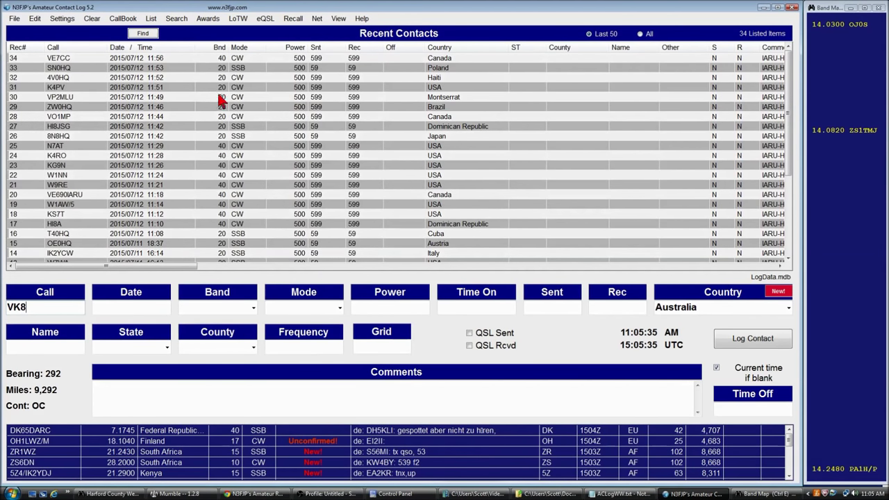
click(61, 21)
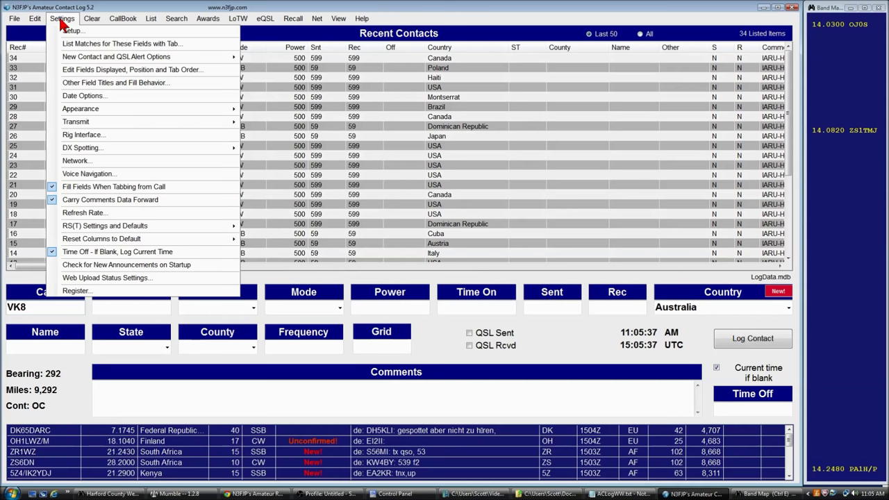
mouse_move(76, 61)
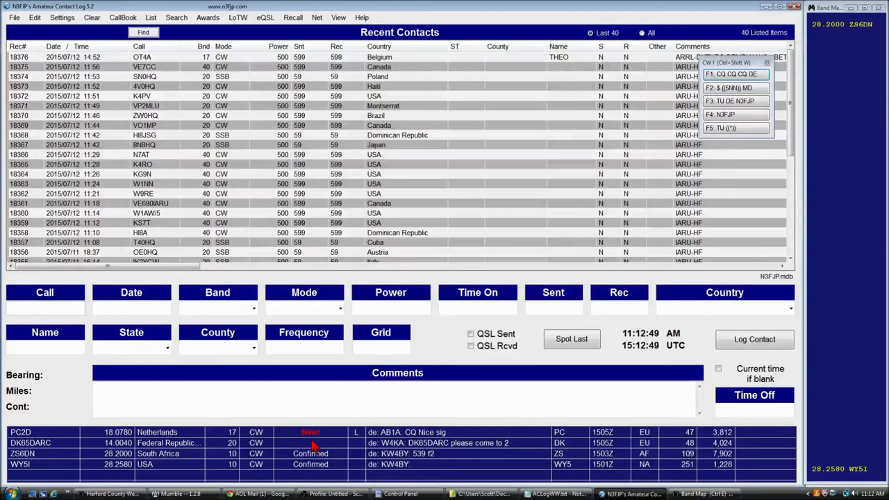
click(55, 21)
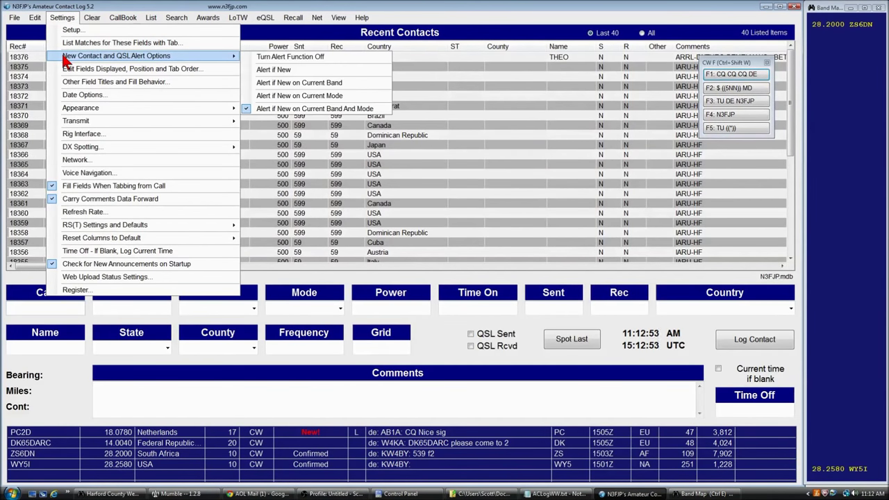
mouse_move(101, 238)
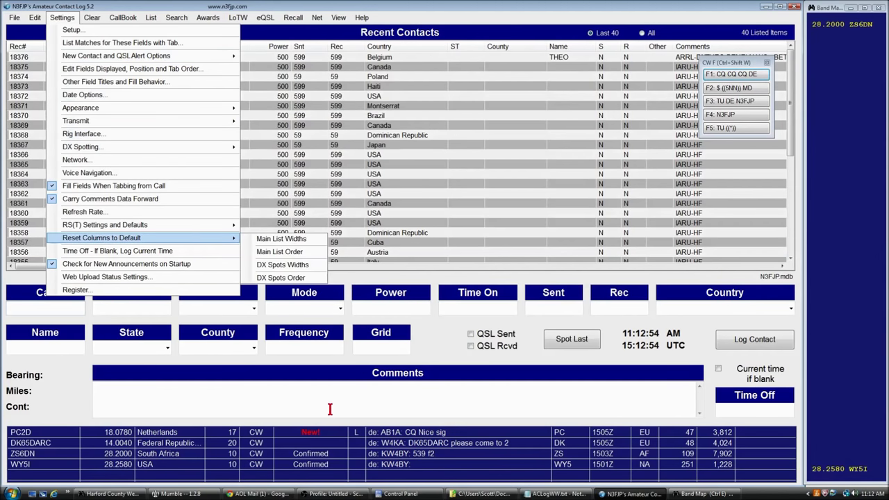
click(402, 11)
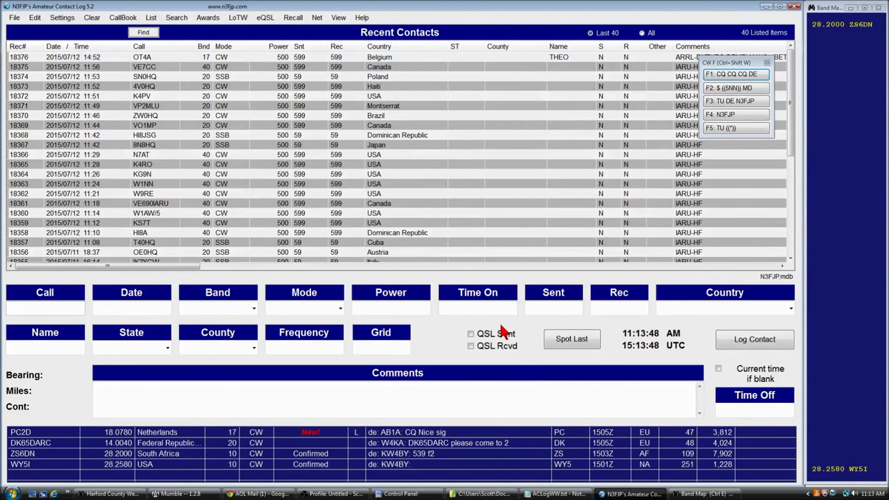
click(208, 19)
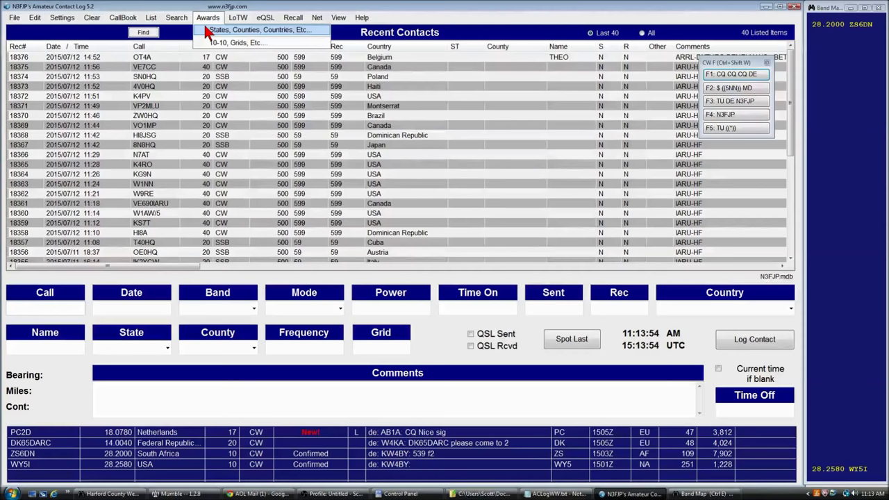
Step: Calculate the worked totals, then recalculate counting only contacts confirmed by L
click(282, 37)
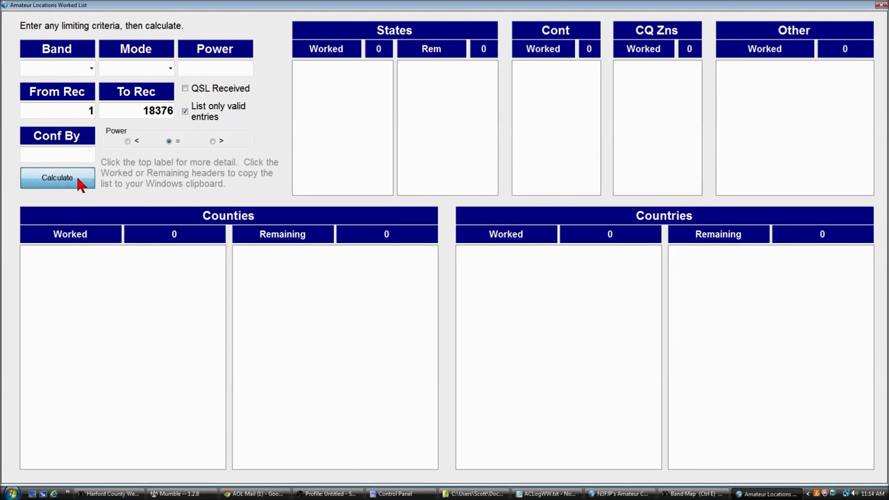
click(28, 181)
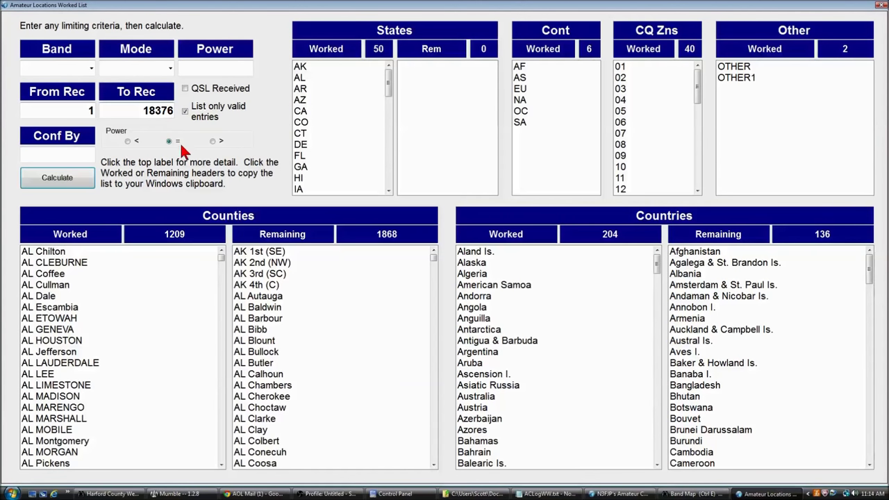
click(188, 92)
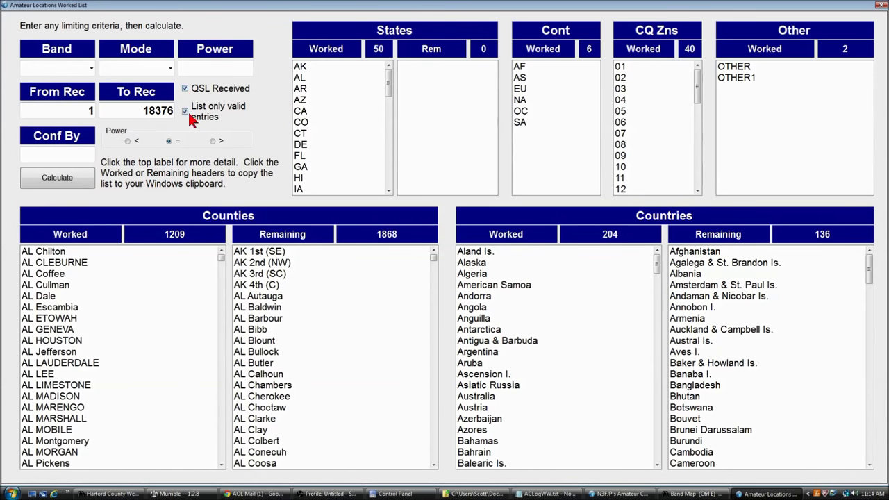
click(74, 161)
text(L)
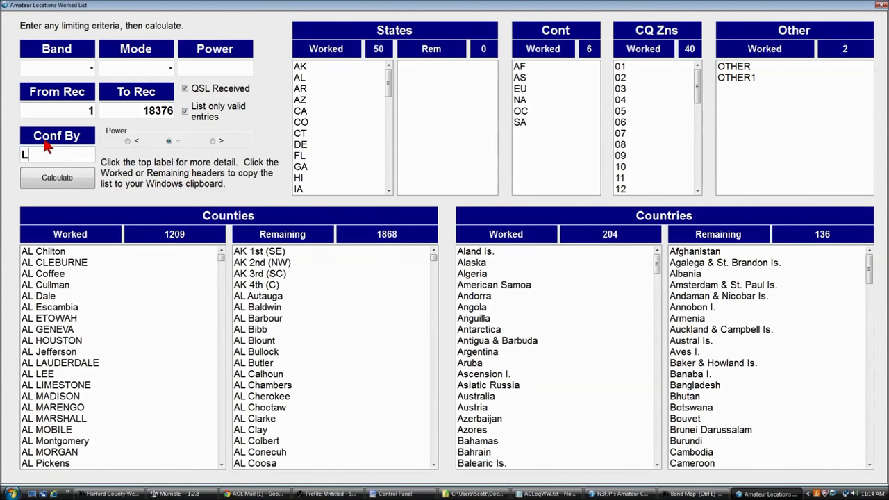
click(76, 174)
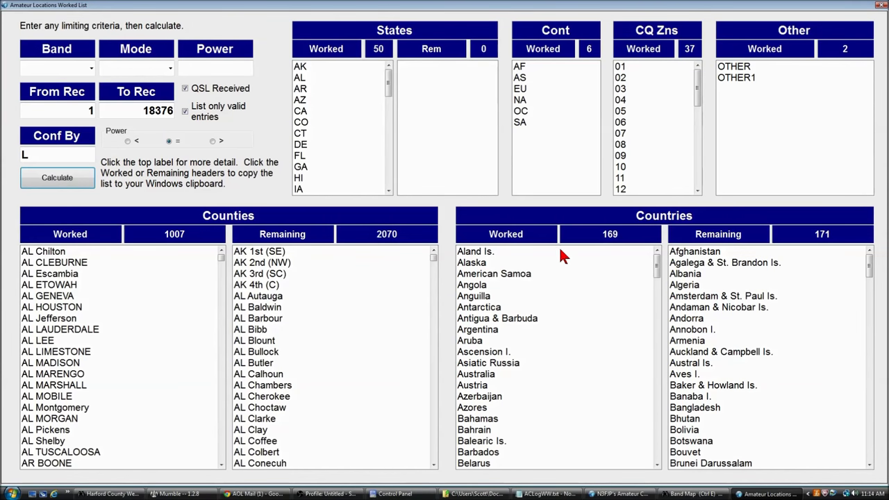
Step: Limit the totals to the 10 band and recalculate: 43 states, 181 counties, 127 countries
click(92, 70)
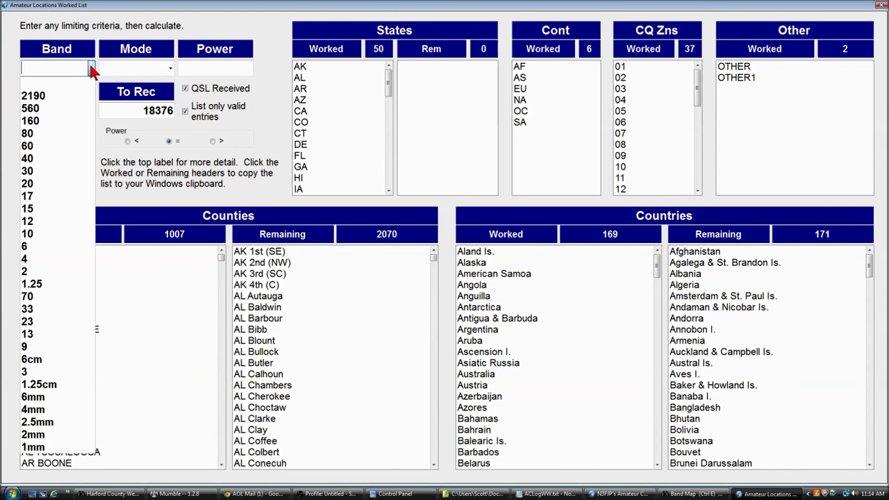
click(70, 234)
click(57, 177)
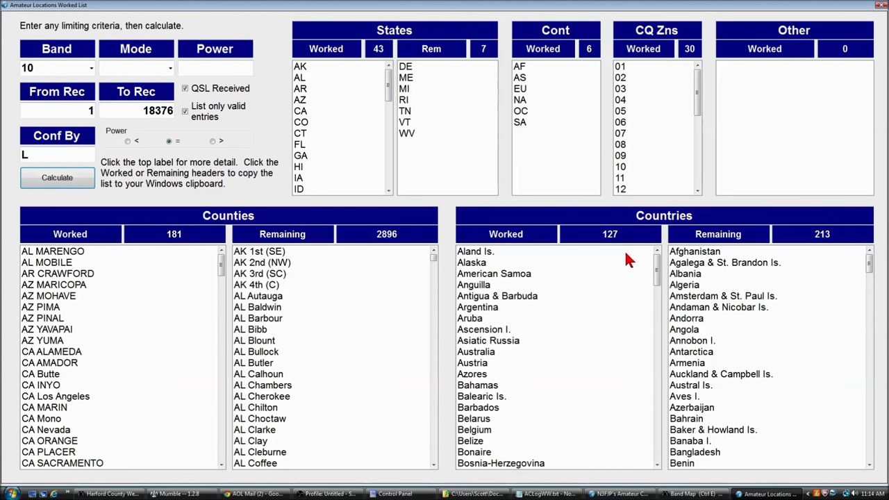
Step: Close the Amateur Locations Worked List window with Alt+F4
key(alt+F4)
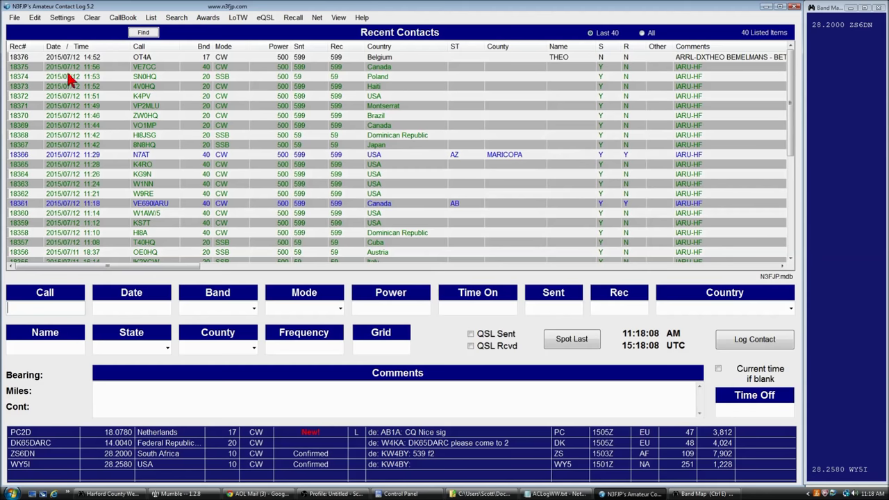
Step: Choose Icom in the Rig Interface settings and test it, so the form reads 10 m CW at 28.02300
click(59, 21)
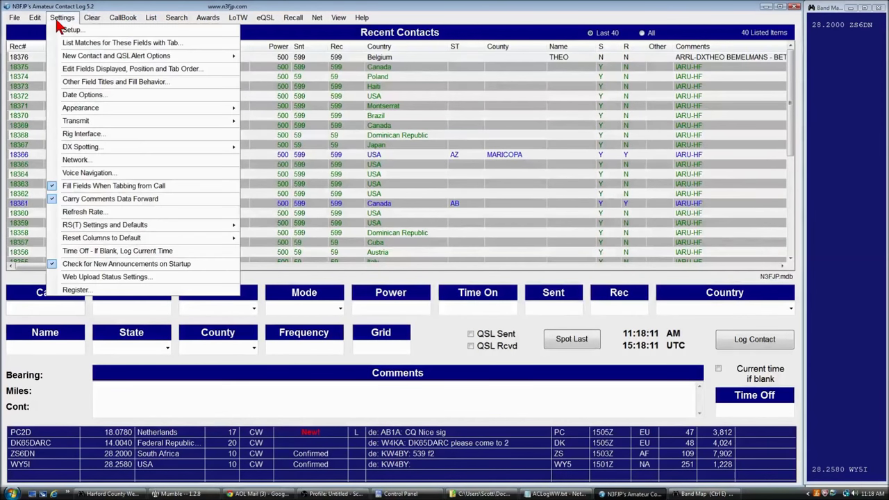
click(73, 135)
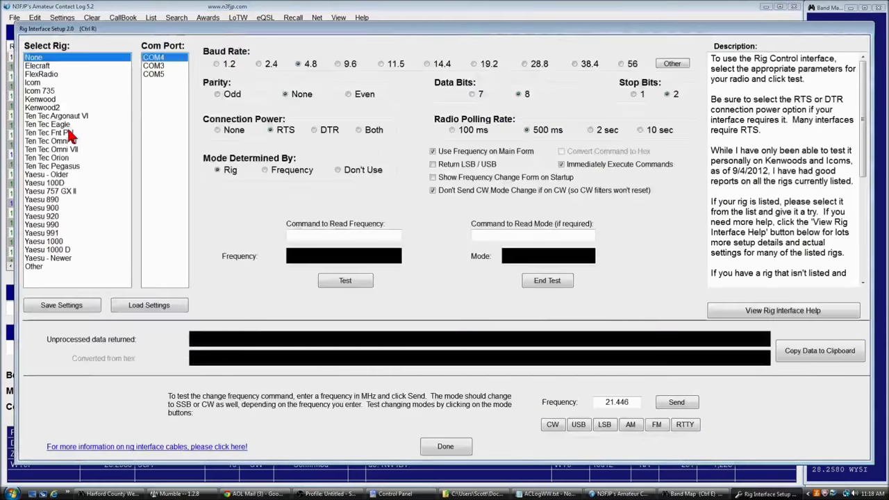
click(43, 83)
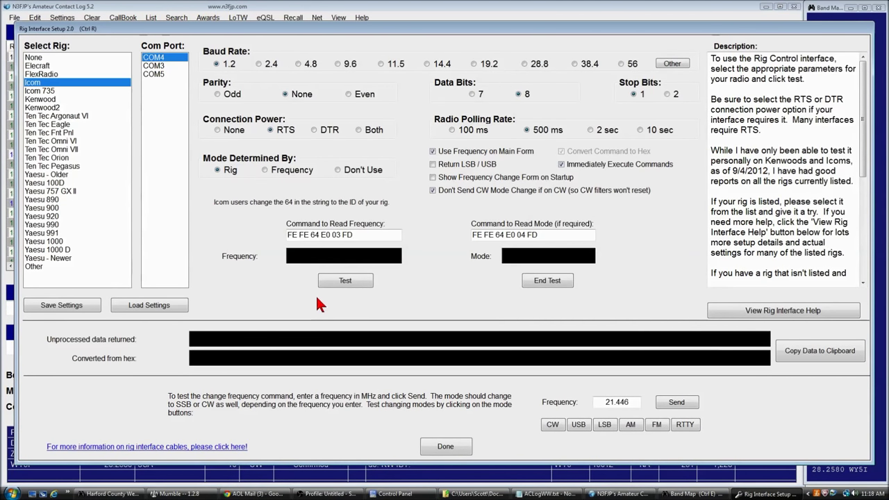
click(330, 281)
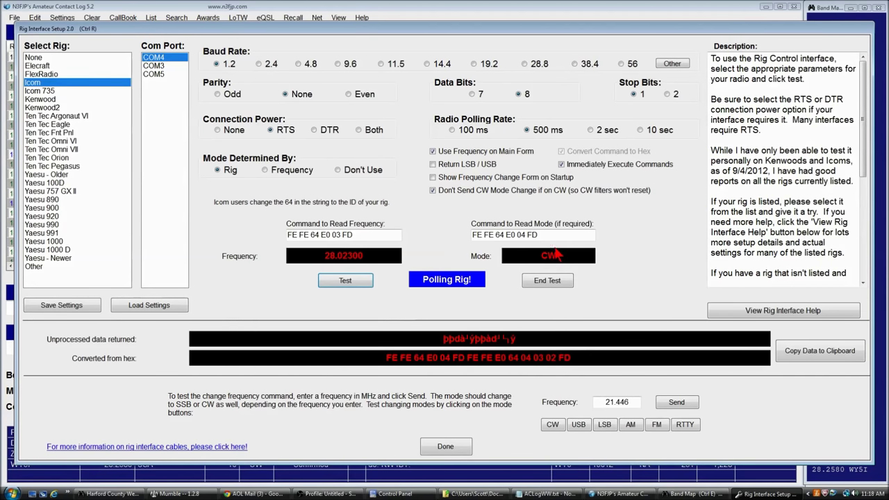
click(446, 446)
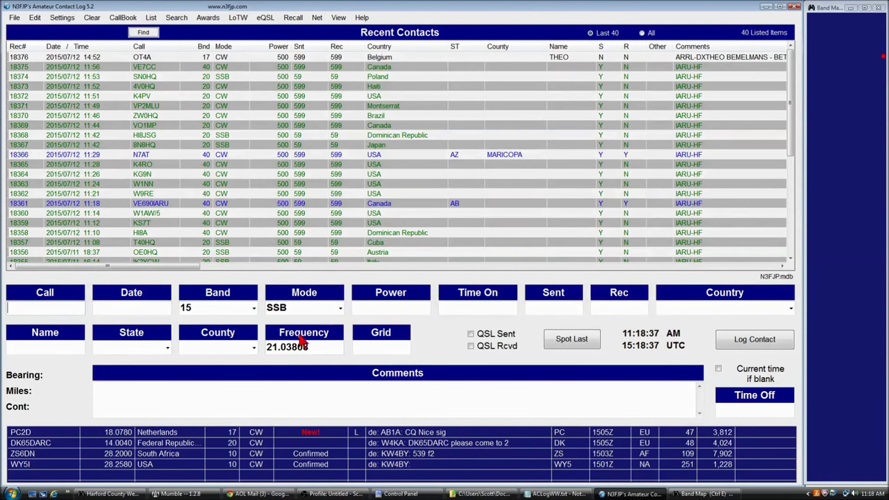
click(460, 405)
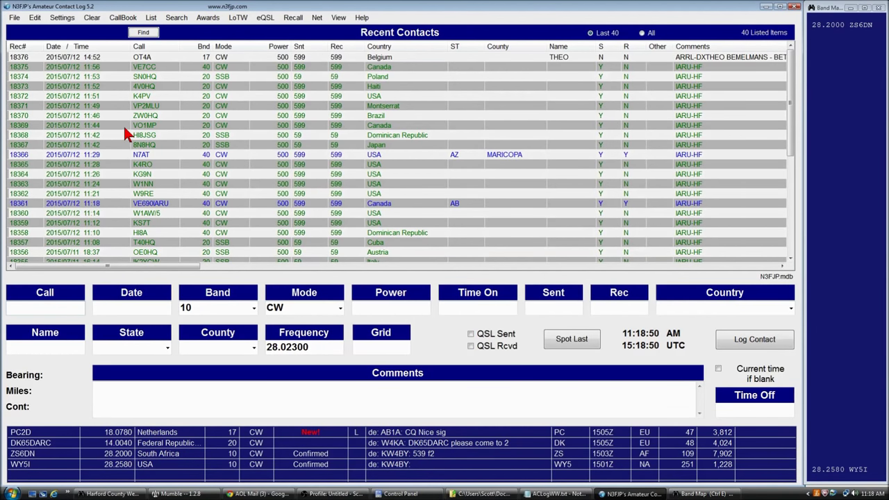
click(127, 22)
text(NE3MD)
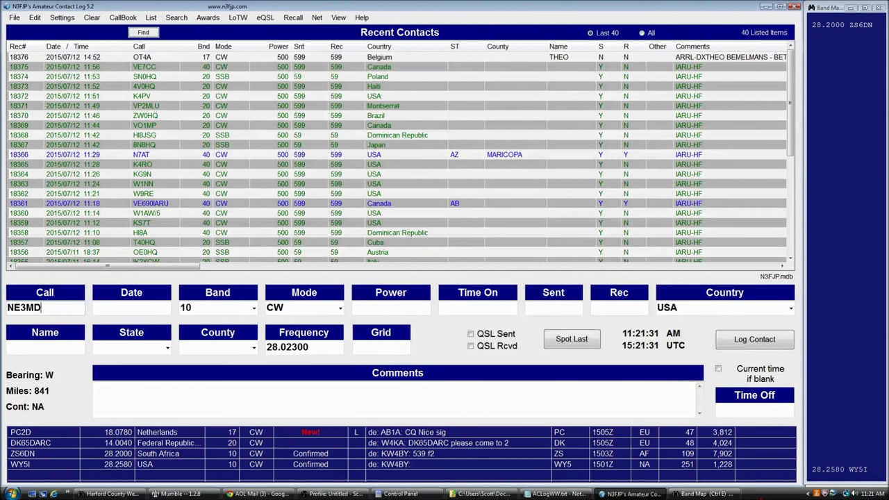
key(Tab)
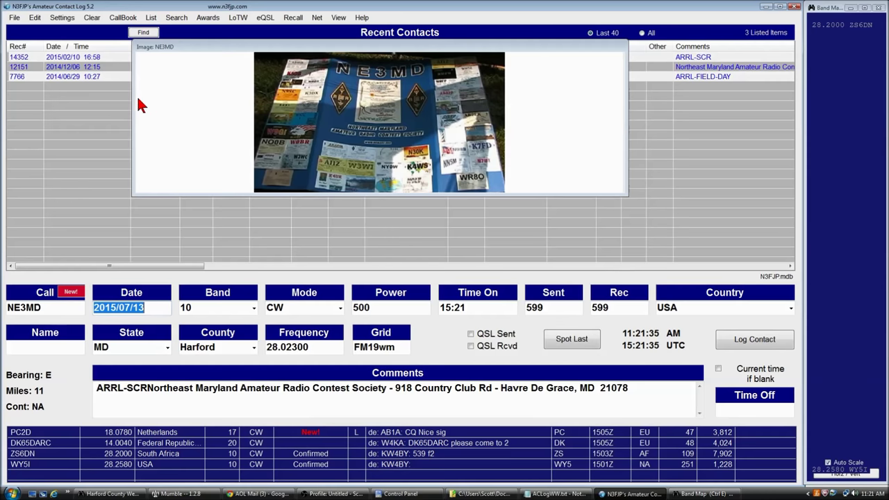
drag(134, 111, 256, 128)
click(147, 388)
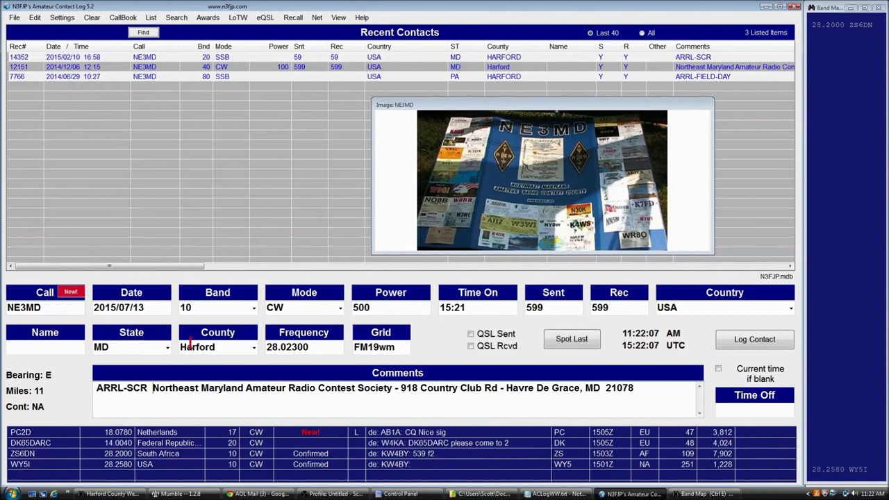
key(alt+c)
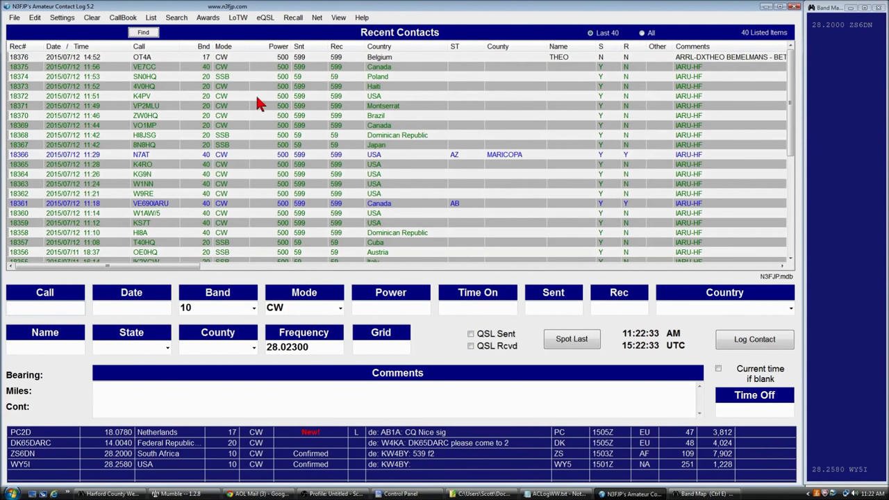
Step: Download all LoTW records since 2015/07/13 in the LoTW Manager, updating the OT4A Belgium contact
click(238, 18)
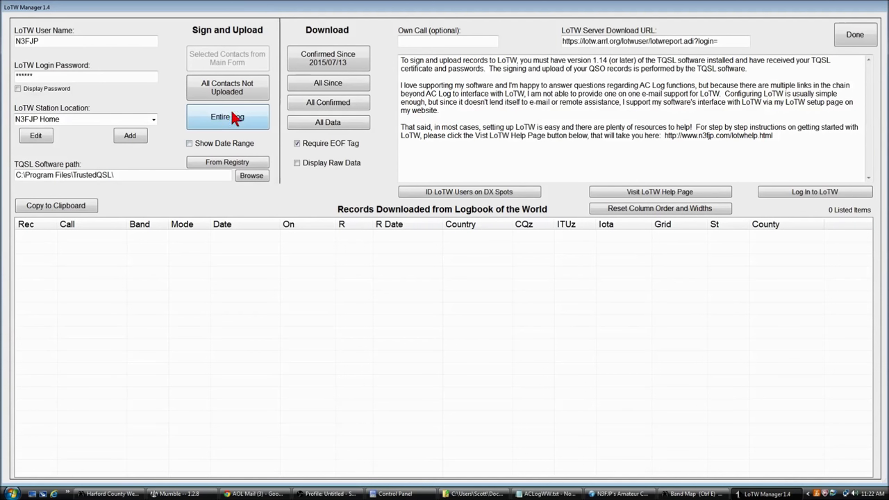
click(348, 91)
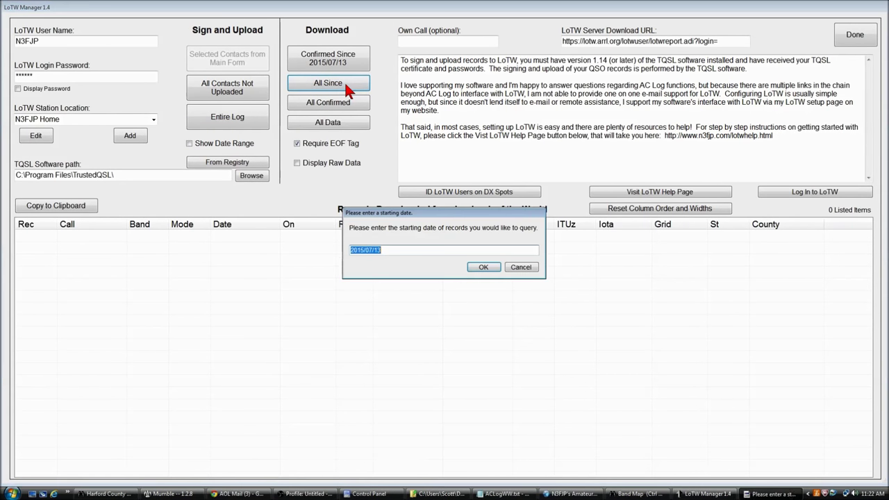
click(478, 269)
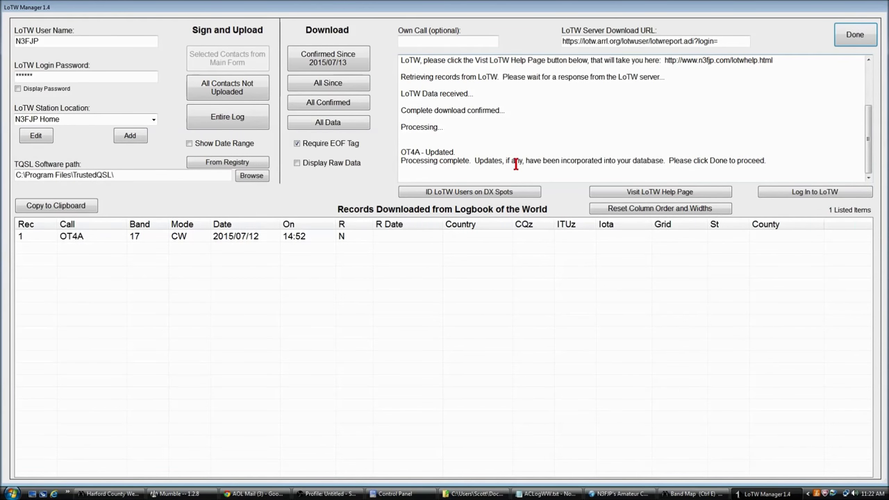
click(228, 97)
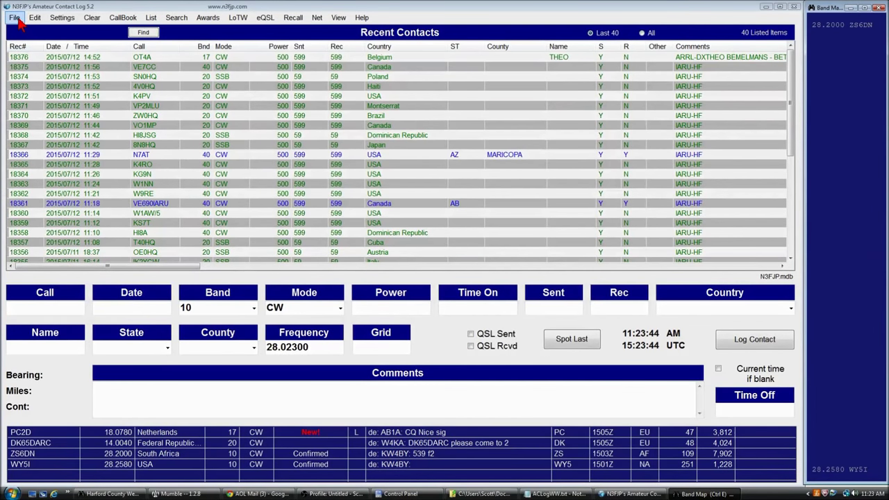
Step: Add NE3MD with the description 'Club Callsign' to the watch list
click(19, 22)
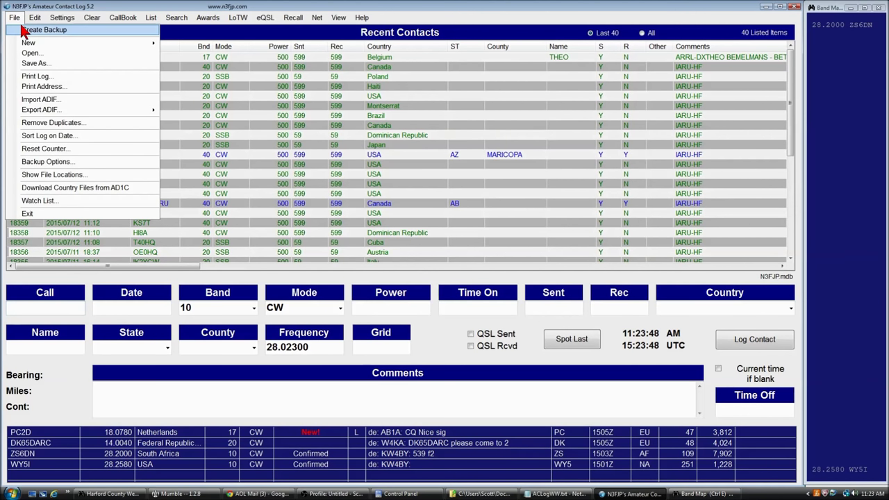
click(49, 203)
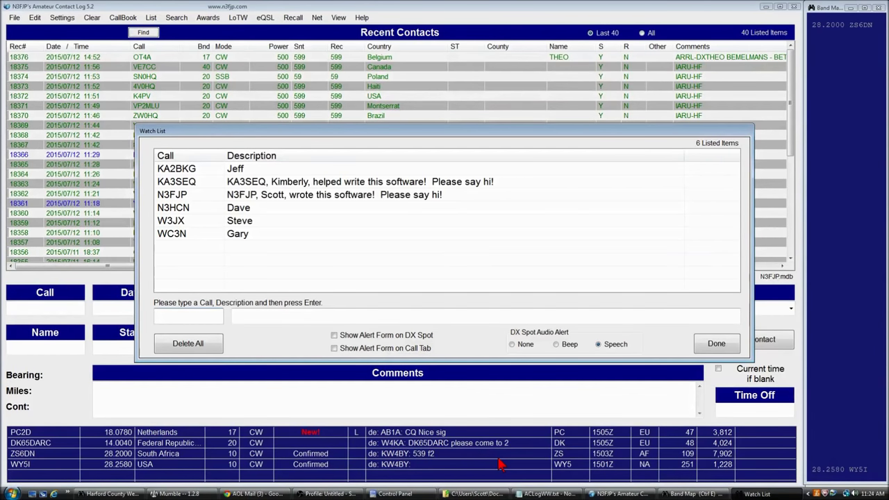
text(NE3MD)
key(Tab)
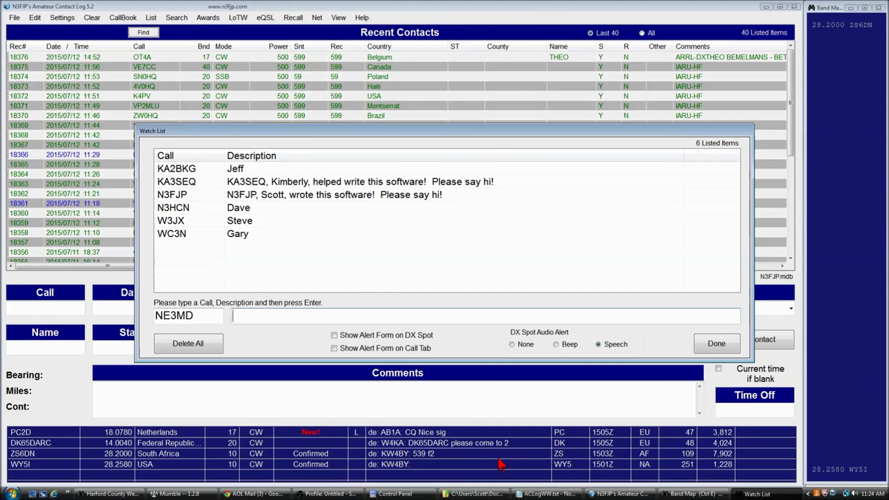
text(Club C)
text(allsign)
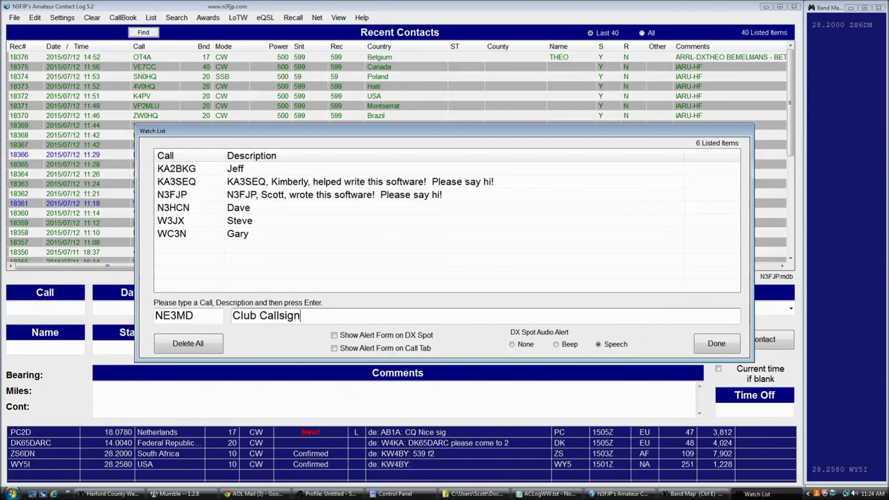
key(Return)
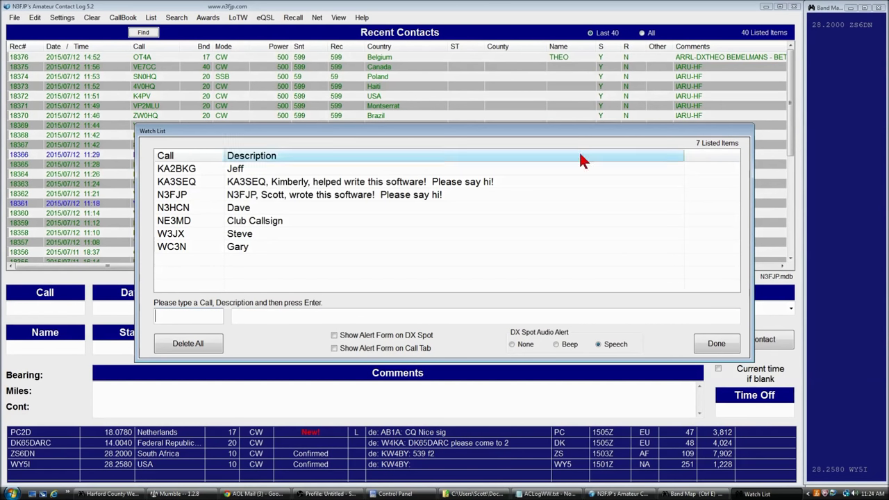
click(712, 343)
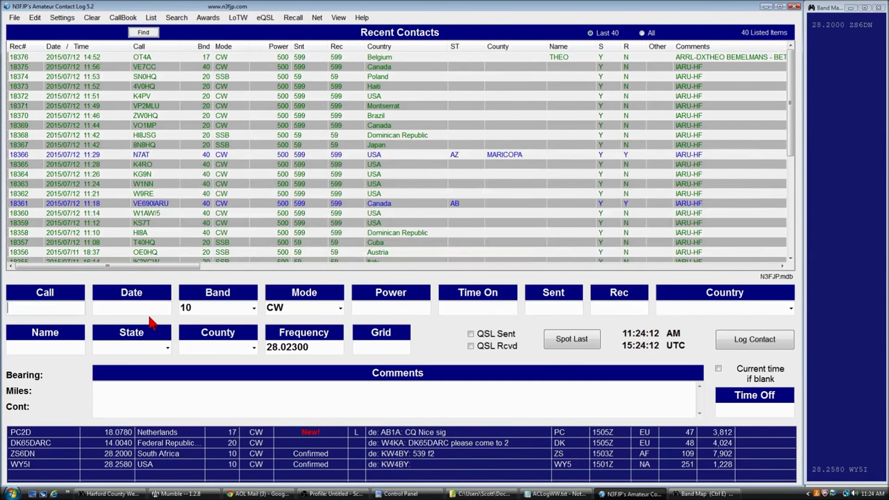
Step: Enter NE3MD as the call to test the watch list alert, then clear the form
text(NE3MD)
key(Tab)
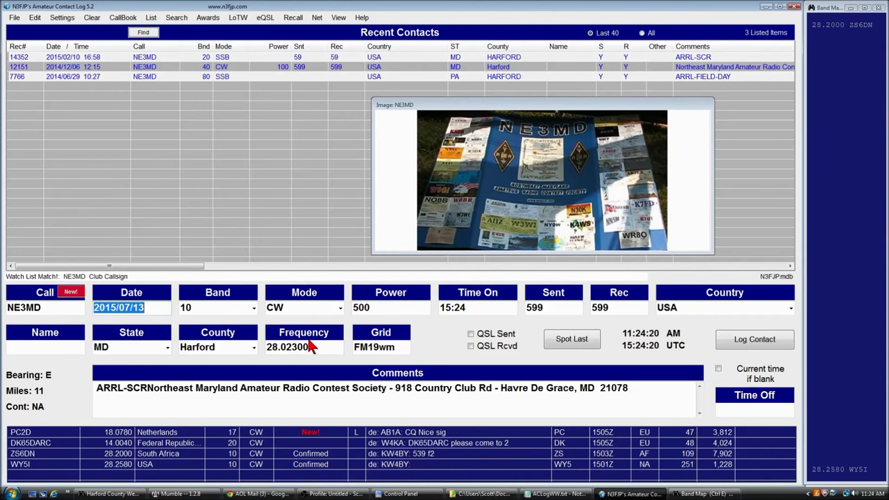
key(Escape)
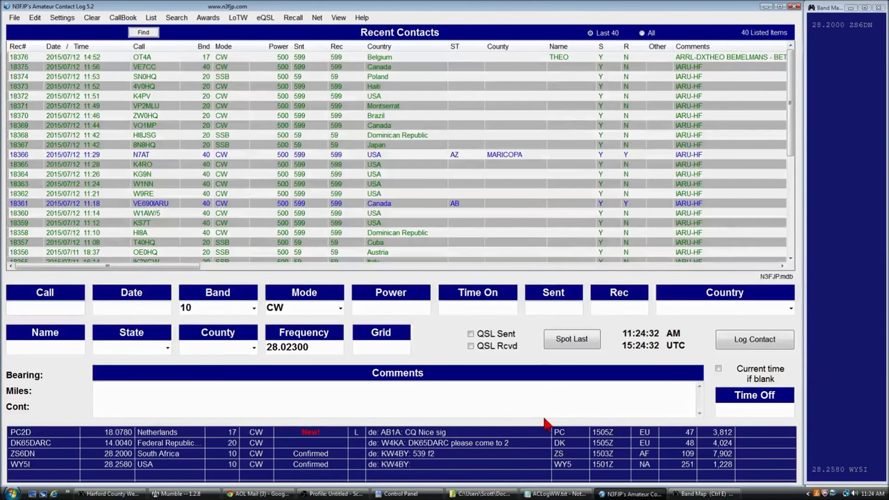
Step: Enter NE3MD in row 1's Call cell of the Net and Round Table Manager, then close it
click(316, 17)
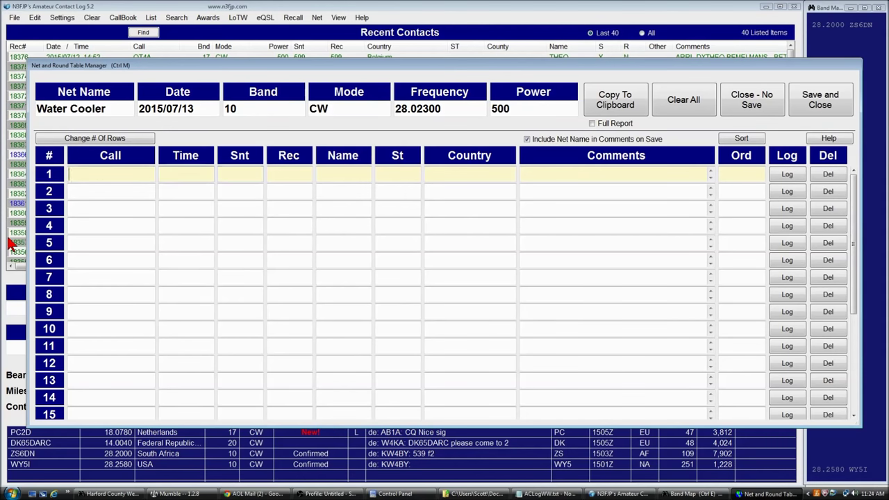
key(Down)
key(Down)
key(Down)
key(Up)
key(Up)
key(Up)
text(NE3MD)
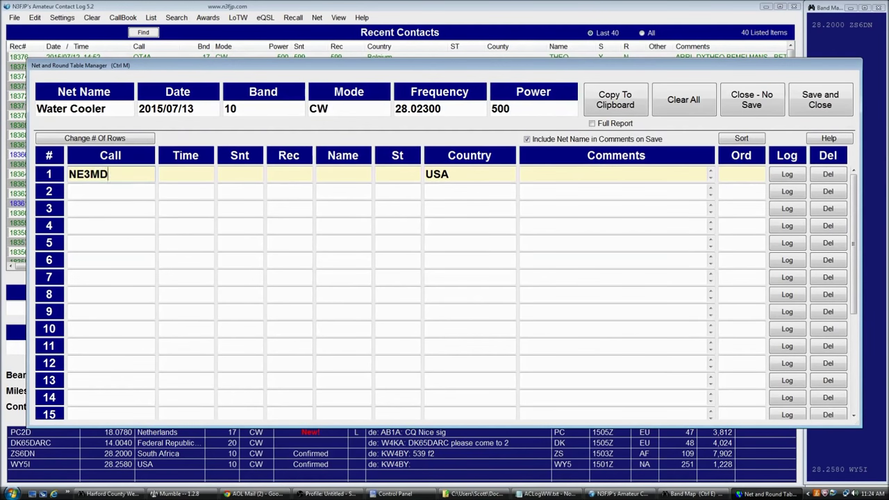
key(Return)
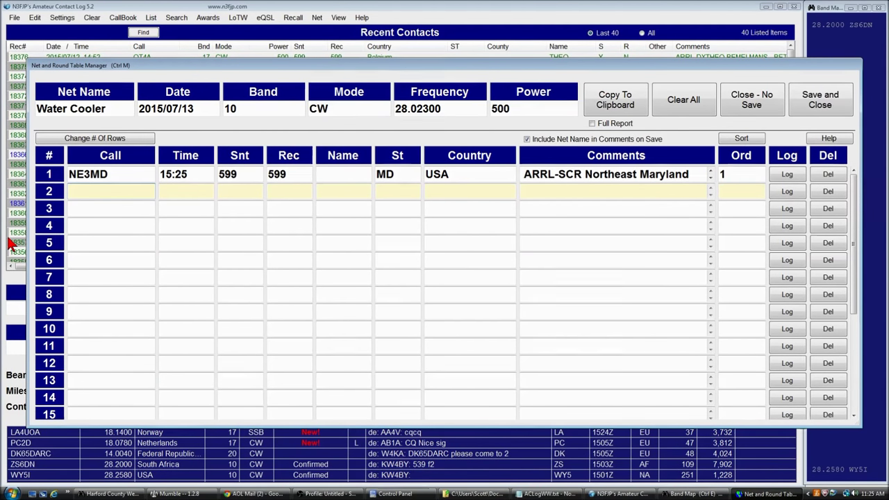
key(Escape)
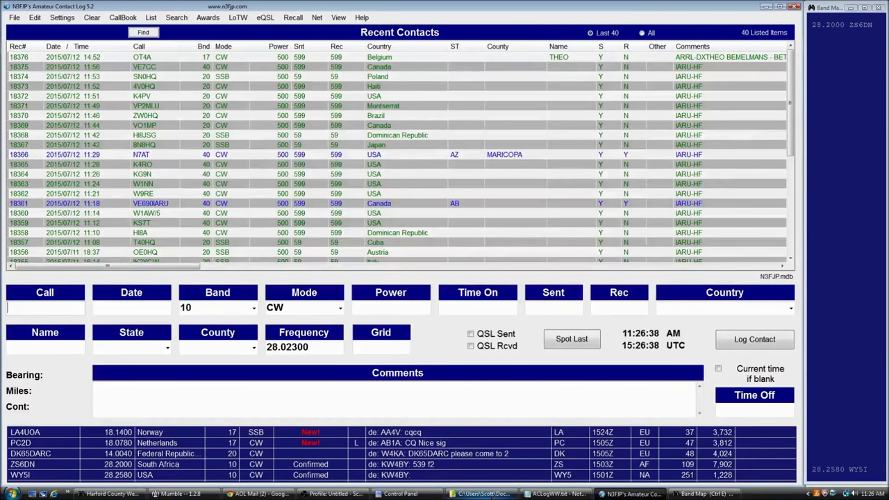